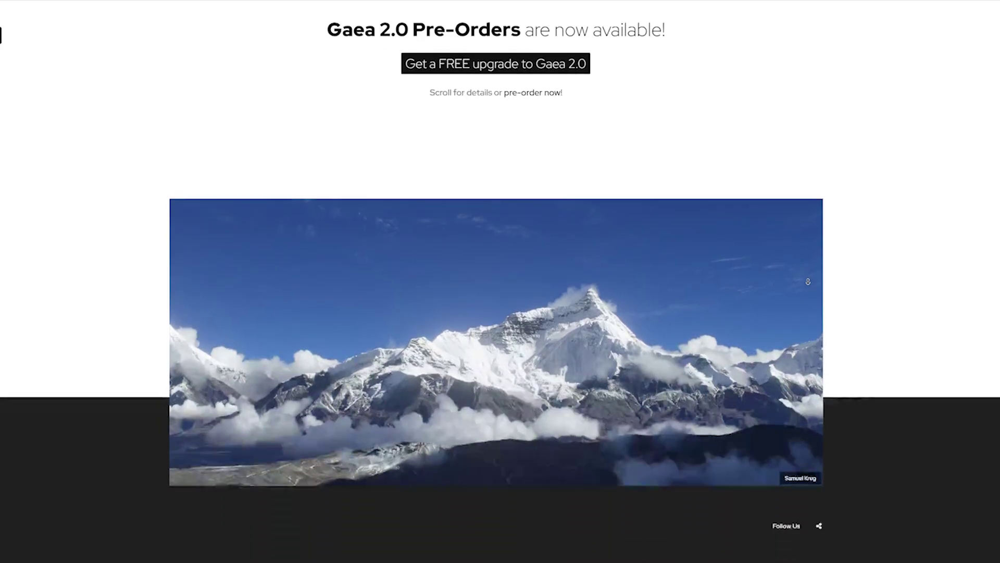
# Step: Look through the Gaea product page, from the pre-order banner through the project spotlights, erosion section and terrain galleries
pyautogui.scroll(-10, 805, 297)
pyautogui.scroll(-20, 805, 298)
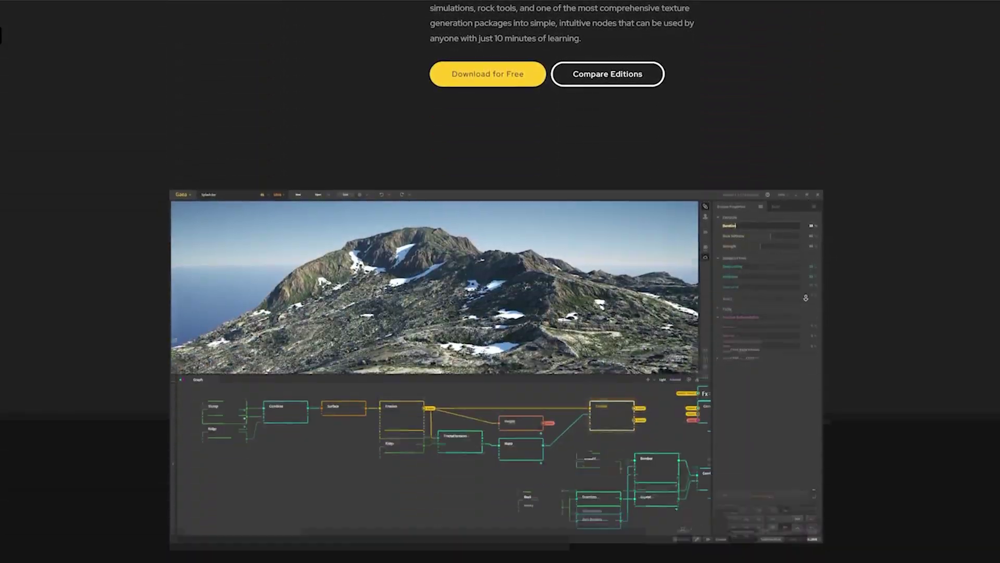
pyautogui.scroll(-20, 804, 306)
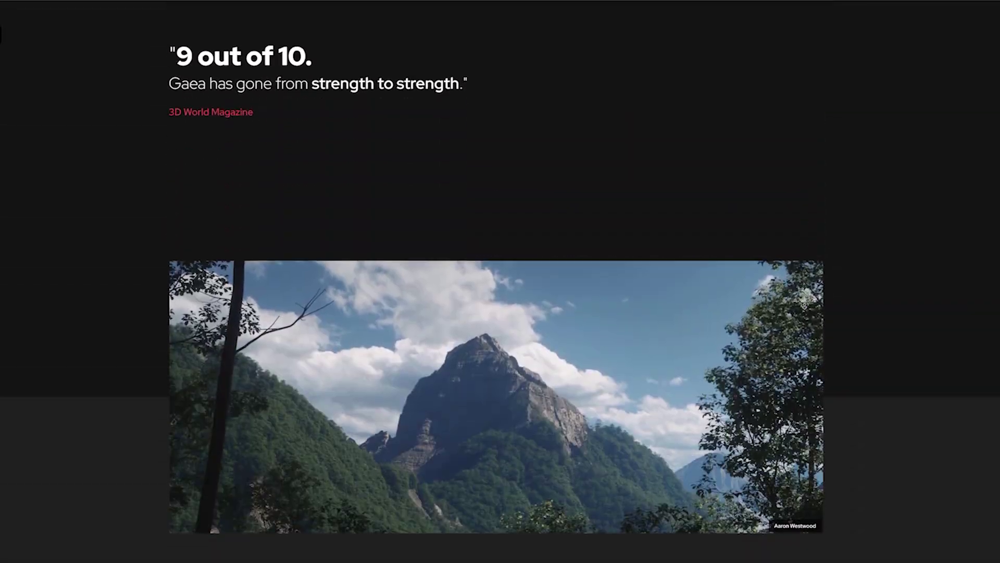
pyautogui.scroll(-20, 804, 307)
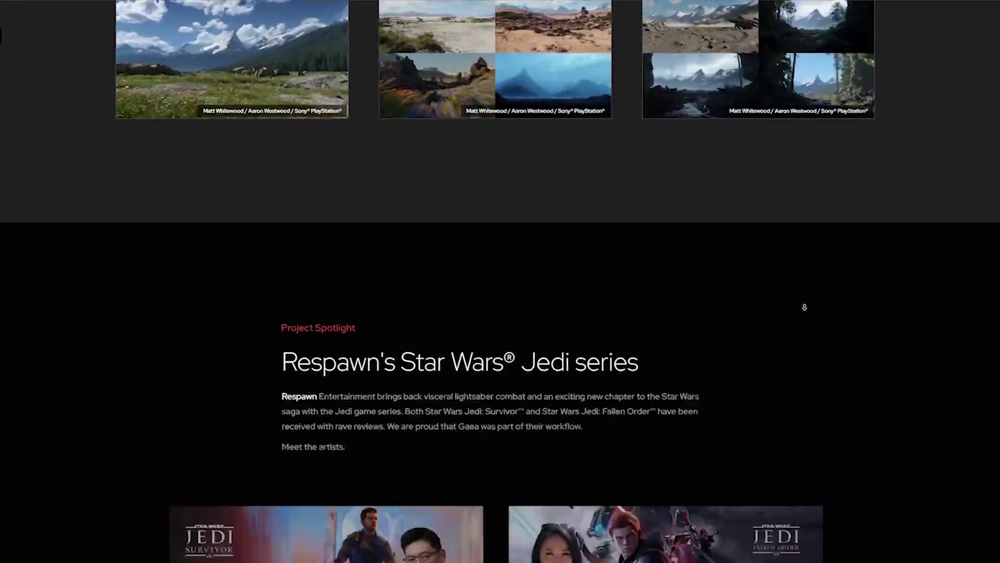
pyautogui.scroll(-15, 803, 311)
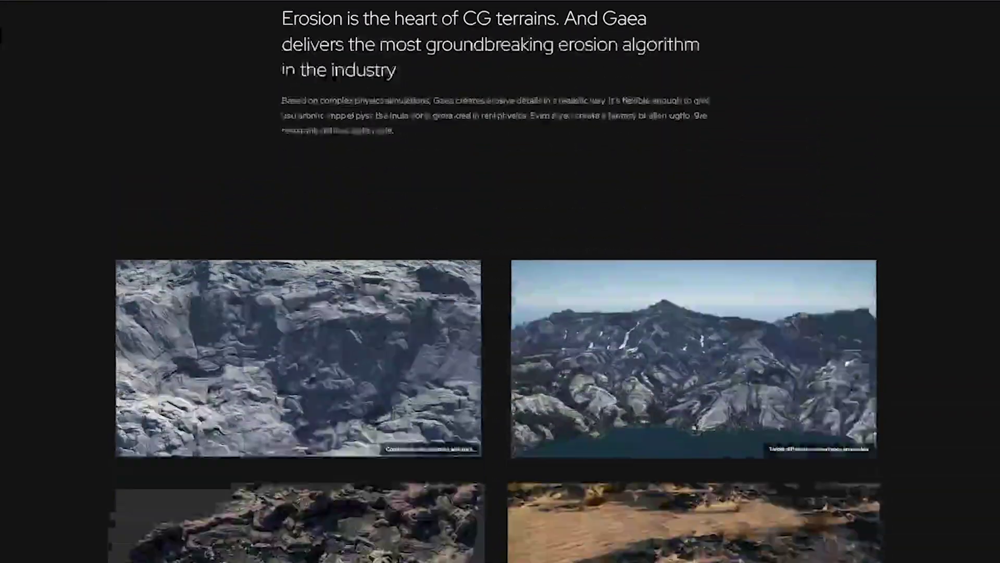
pyautogui.scroll(-20, 805, 315)
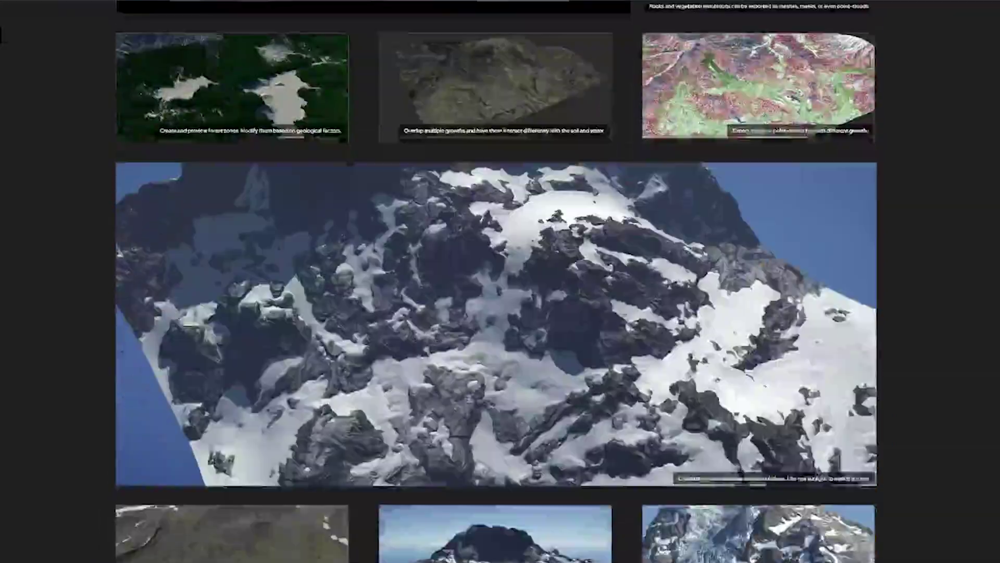
pyautogui.scroll(-8, 805, 315)
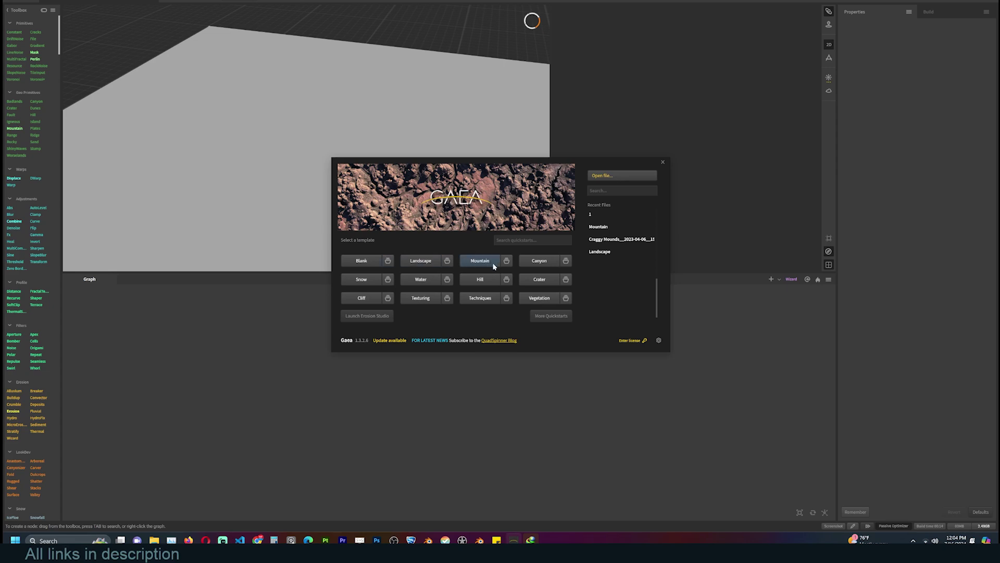
# Step: Browse the advanced template lists for Landscape, Blank, Canyon and Texturing, and start a project from the Texturing template
pyautogui.click(447, 261)
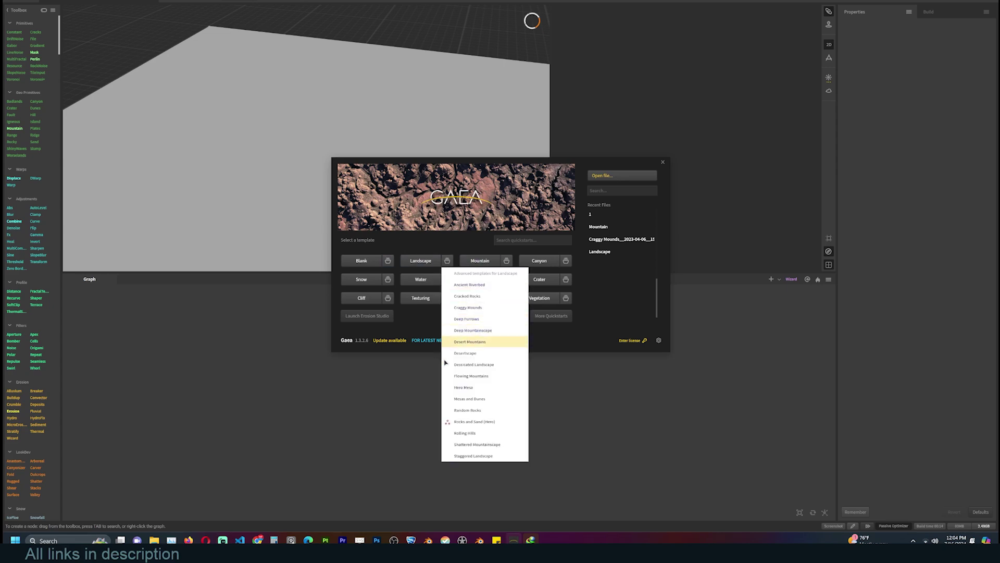
pyautogui.click(388, 261)
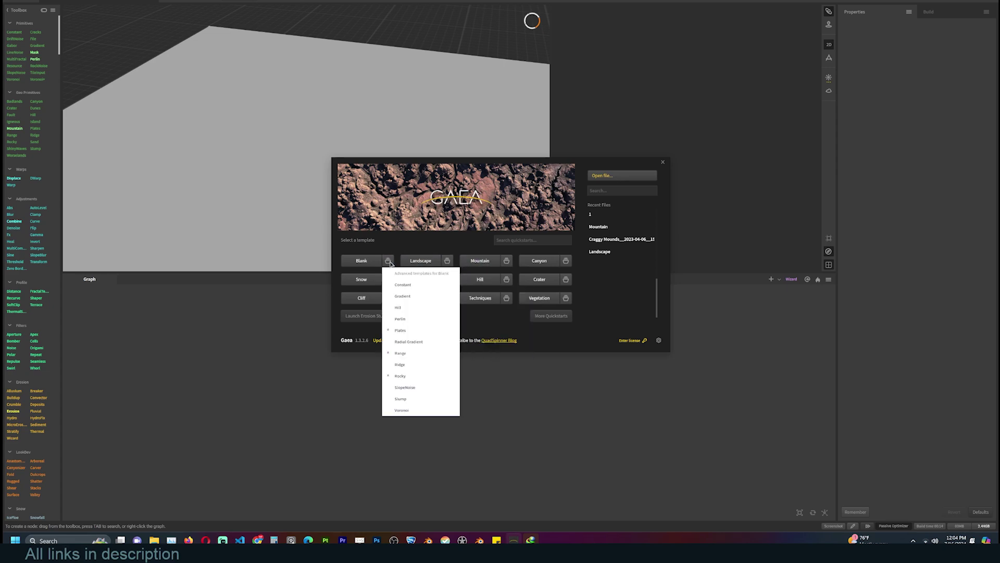
pyautogui.click(566, 261)
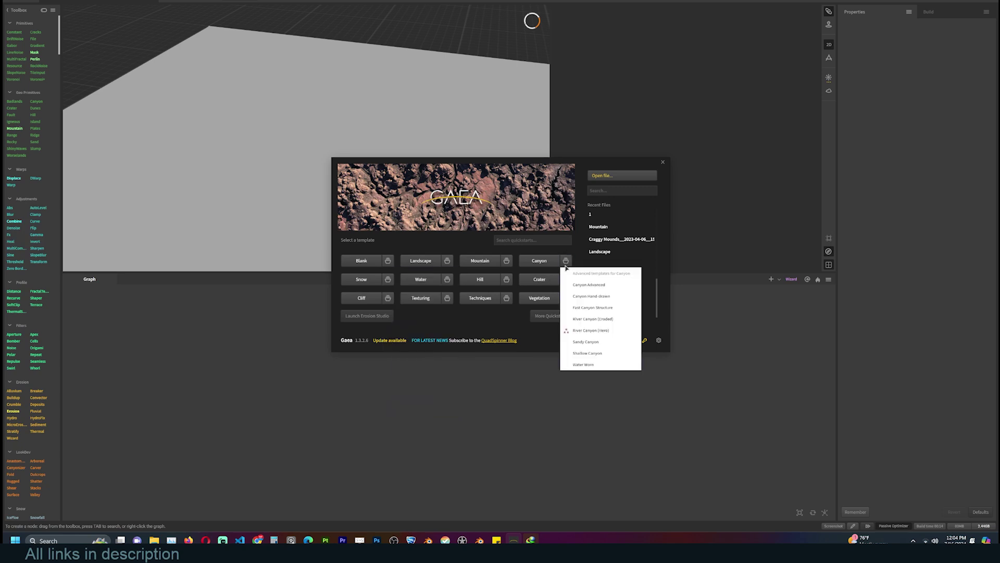
pyautogui.click(472, 321)
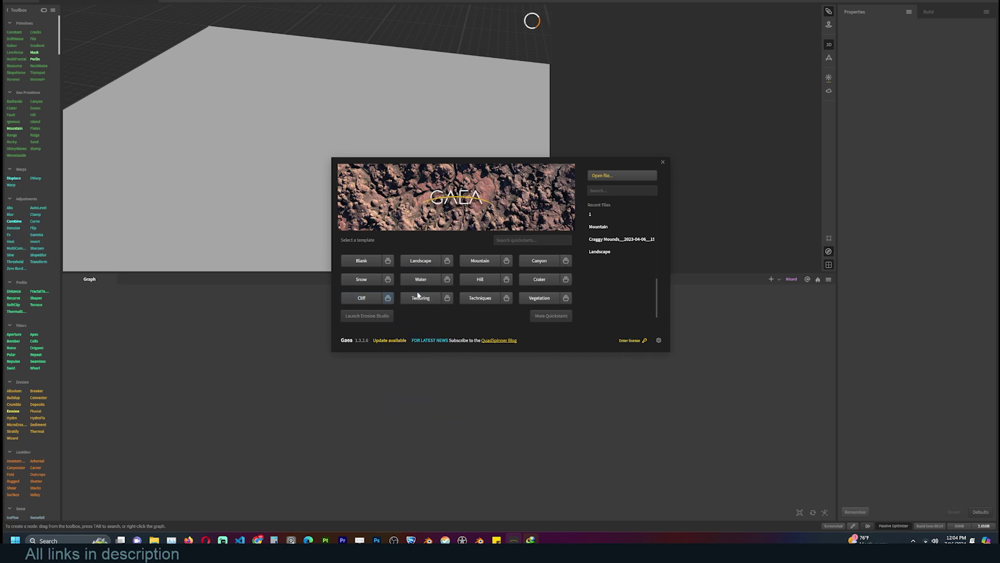
pyautogui.click(447, 297)
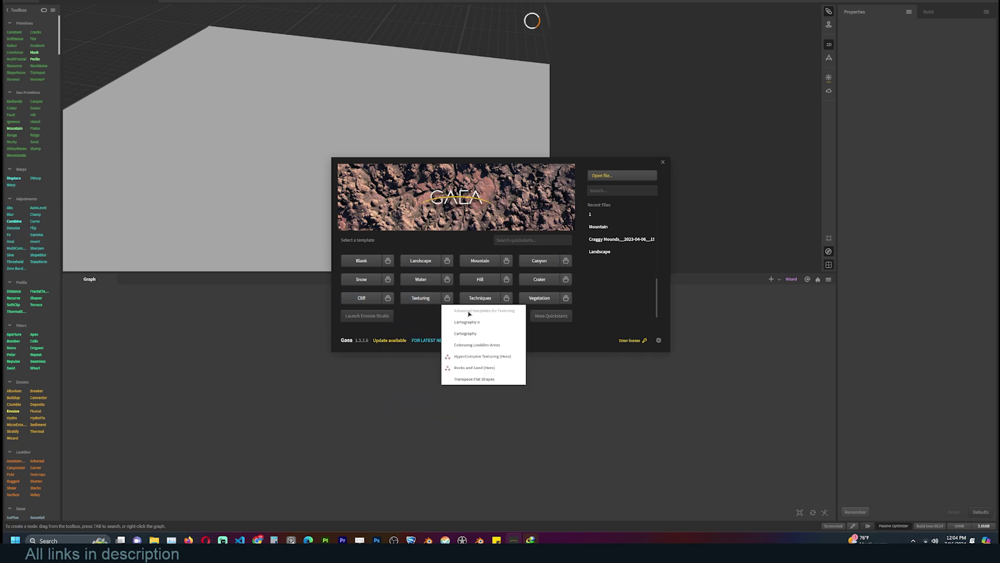
pyautogui.click(424, 296)
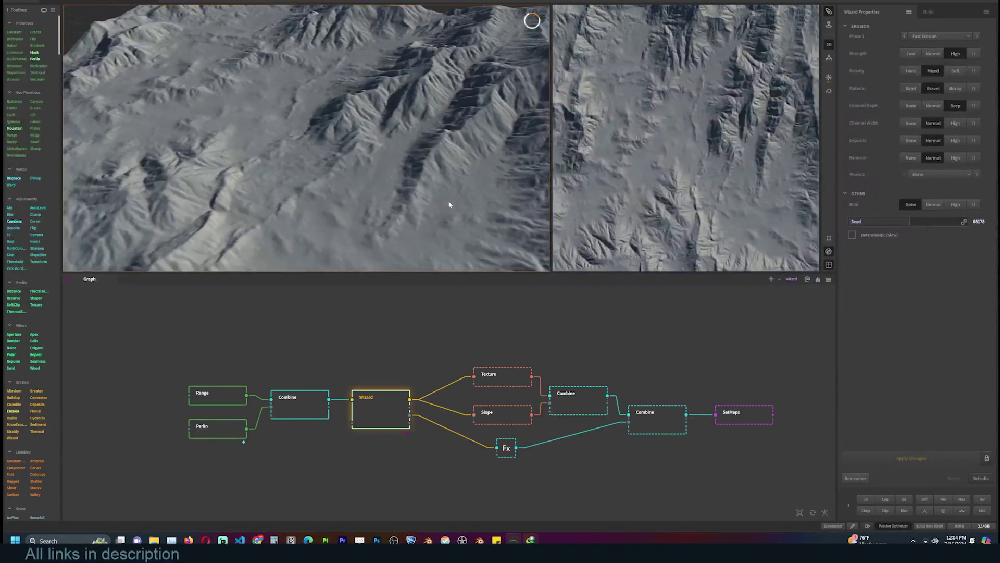
# Step: Examine the whole terrain in the 3D view, with the 2D map preview hidden and shown alongside it
pyautogui.moveTo(439, 210); pyautogui.dragTo(421, 173)
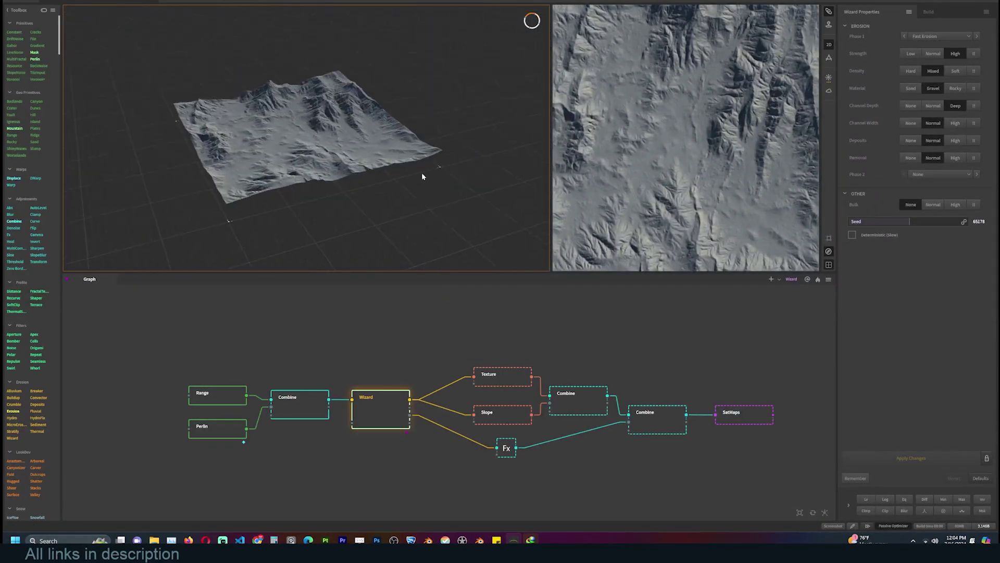
pyautogui.click(829, 45)
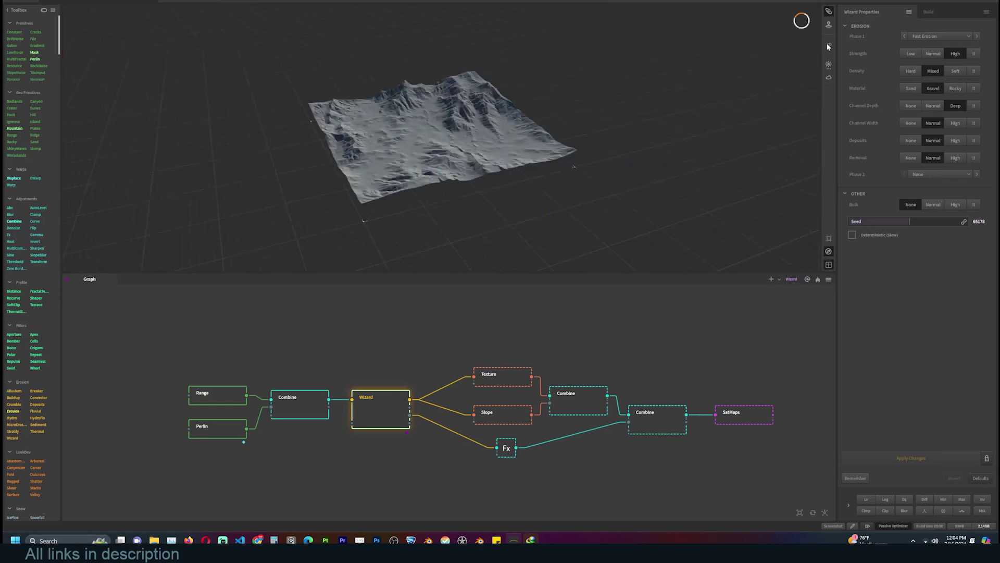
pyautogui.click(829, 46)
pyautogui.click(290, 132)
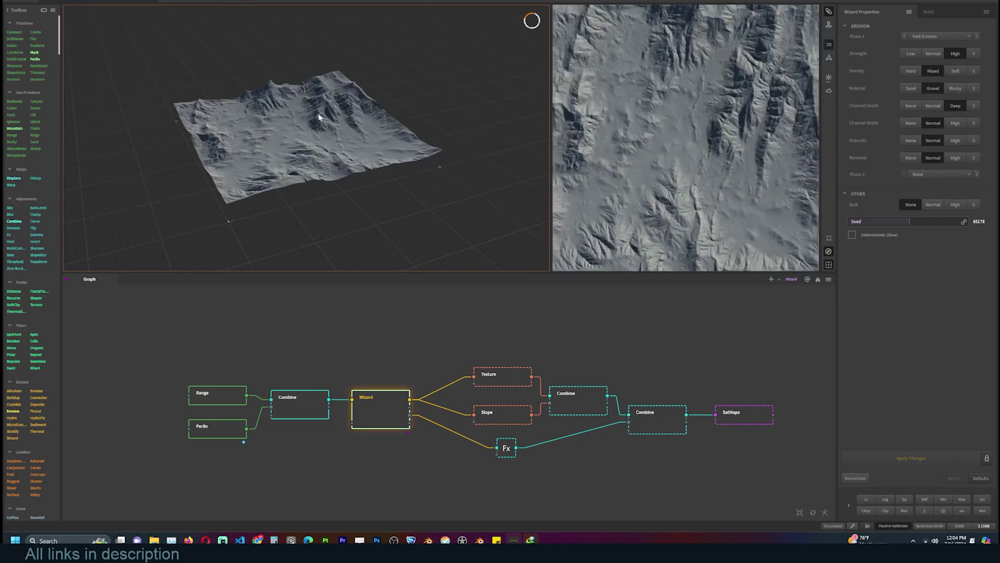
pyautogui.scroll(-2, 308, 131)
pyautogui.scroll(2, 308, 131)
pyautogui.click(827, 45)
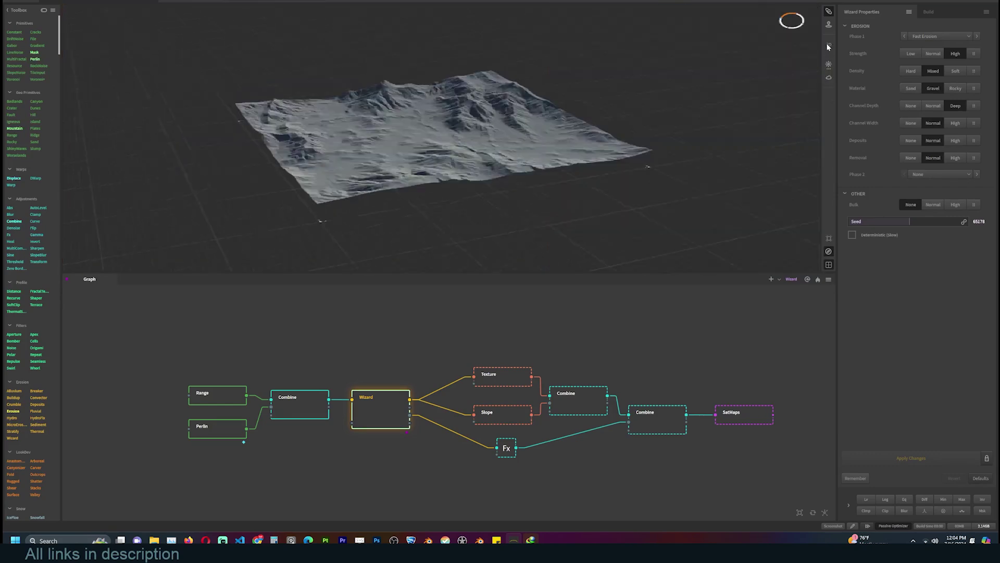
pyautogui.click(829, 47)
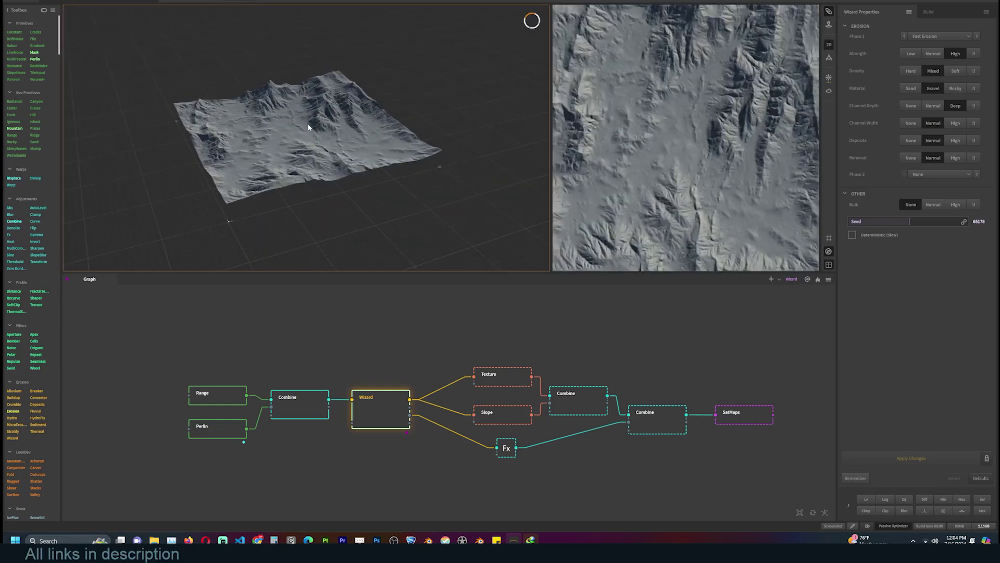
# Step: Preview the Range and Perlin nodes and inspect the eroded terrain of the Wizard node
pyautogui.scroll(6, 387, 99)
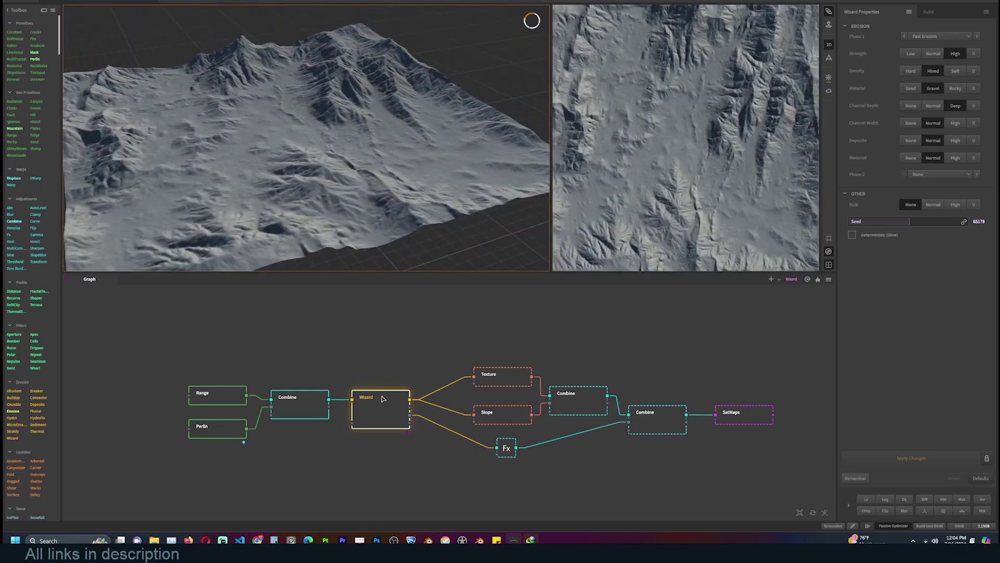
pyautogui.click(232, 396)
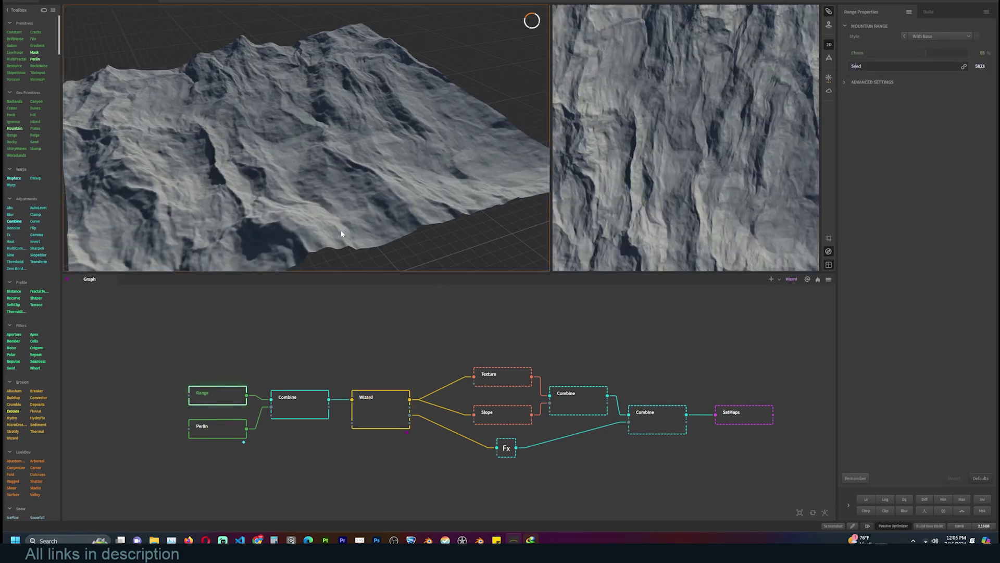
pyautogui.moveTo(342, 230); pyautogui.dragTo(288, 209)
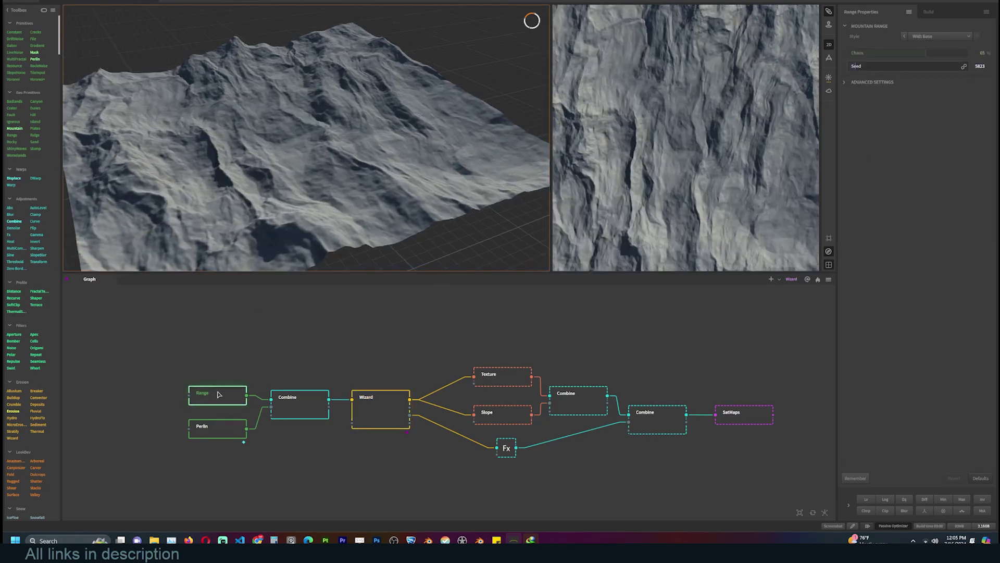
pyautogui.click(216, 438)
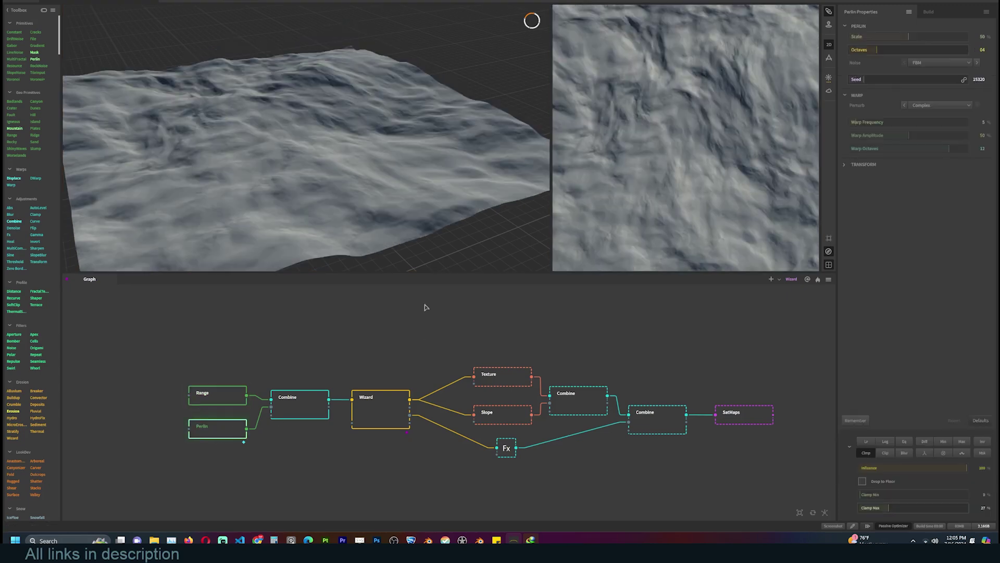
pyautogui.moveTo(301, 223); pyautogui.dragTo(277, 214)
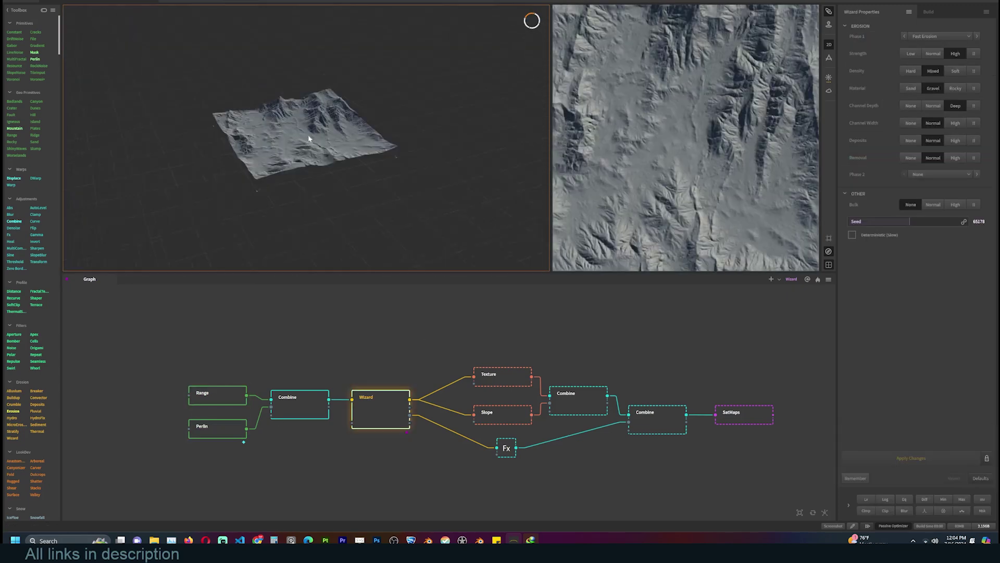
pyautogui.scroll(5, 415, 76)
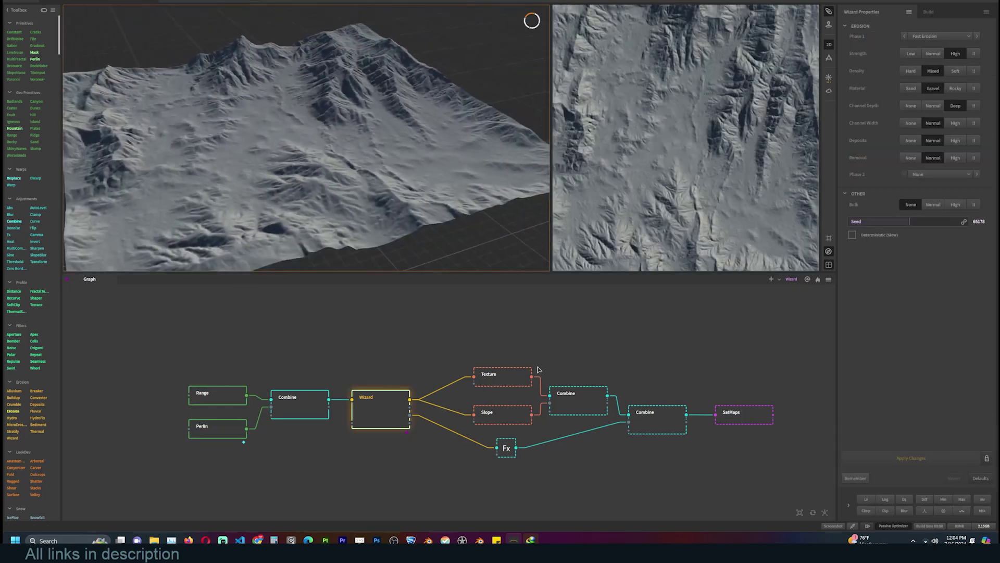
pyautogui.click(382, 399)
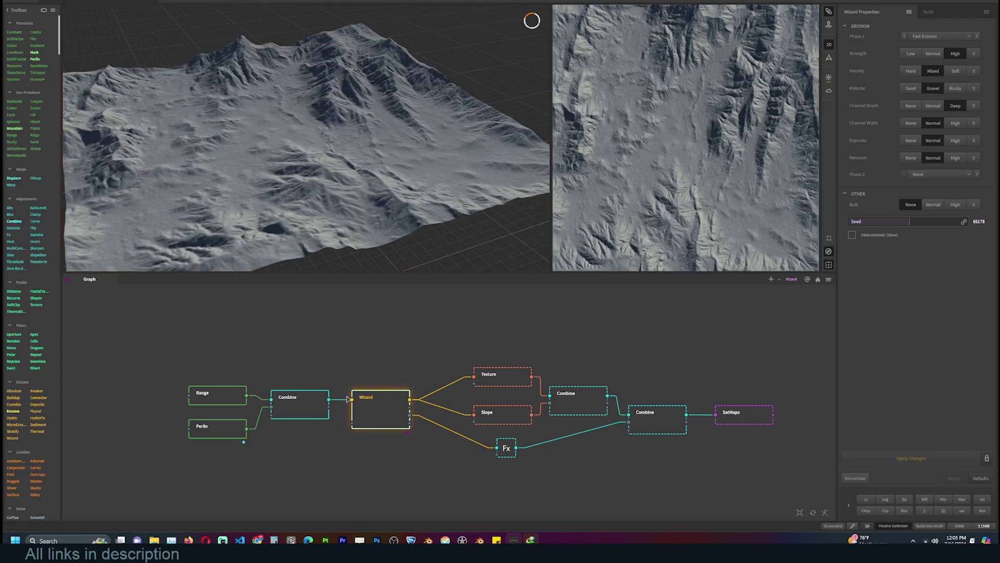
# Step: Preview the Texture, Slope and Fx node outputs on the terrain
pyautogui.click(502, 376)
pyautogui.moveTo(415, 224); pyautogui.dragTo(458, 237)
pyautogui.click(499, 413)
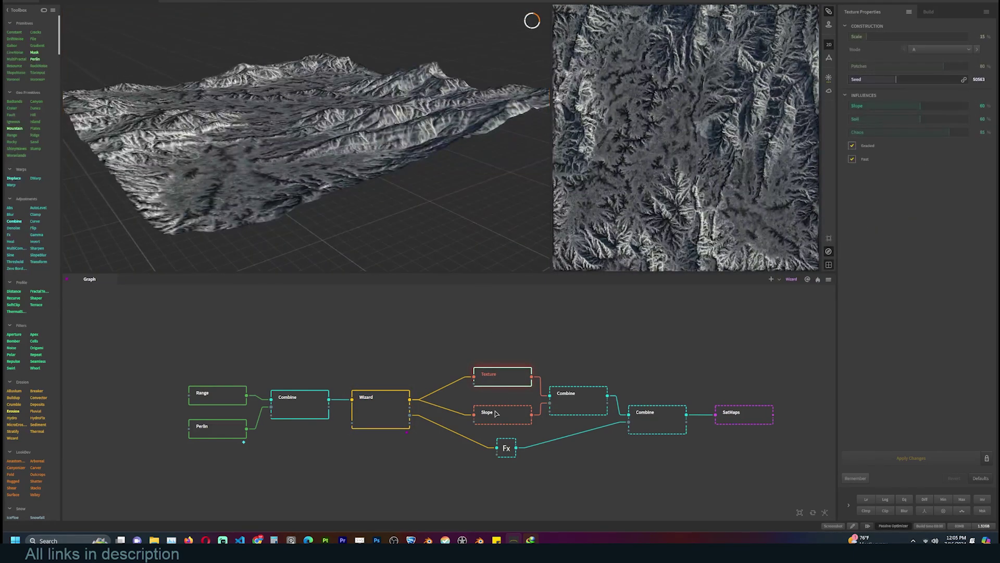
pyautogui.click(509, 449)
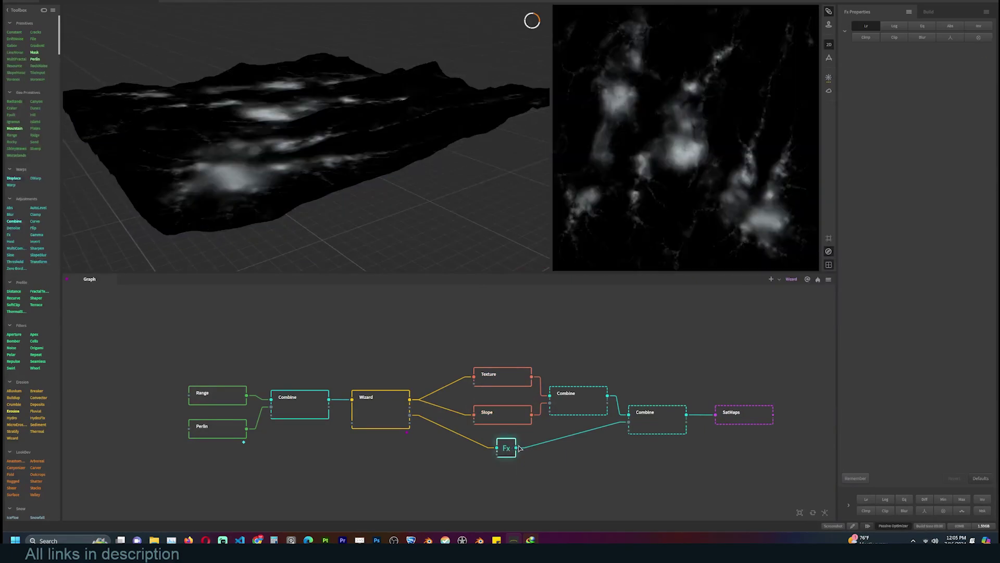
# Step: Preview the two downstream Combine nodes and examine the terrain colours of the final SatMaps node
pyautogui.click(580, 403)
pyautogui.click(655, 413)
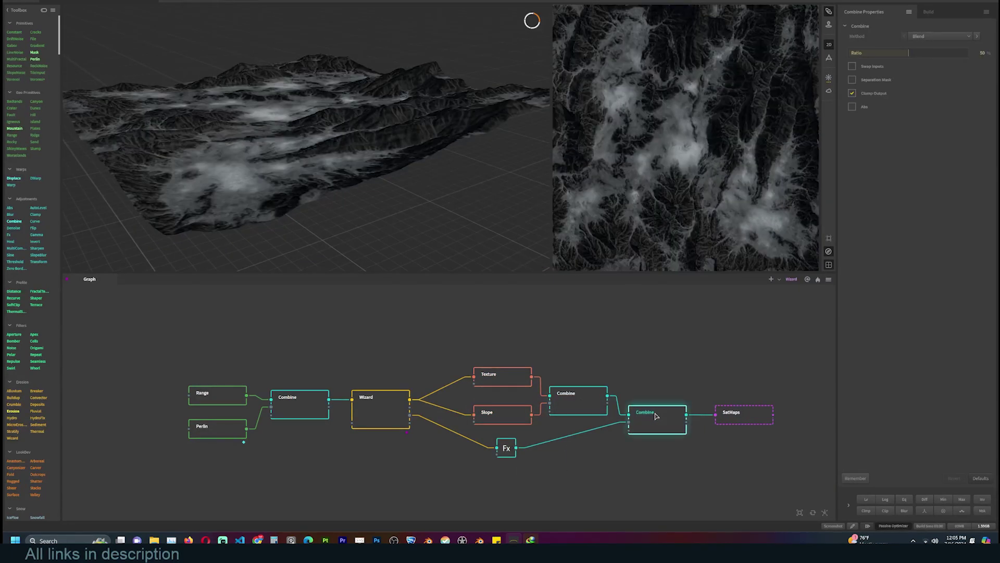
pyautogui.click(735, 413)
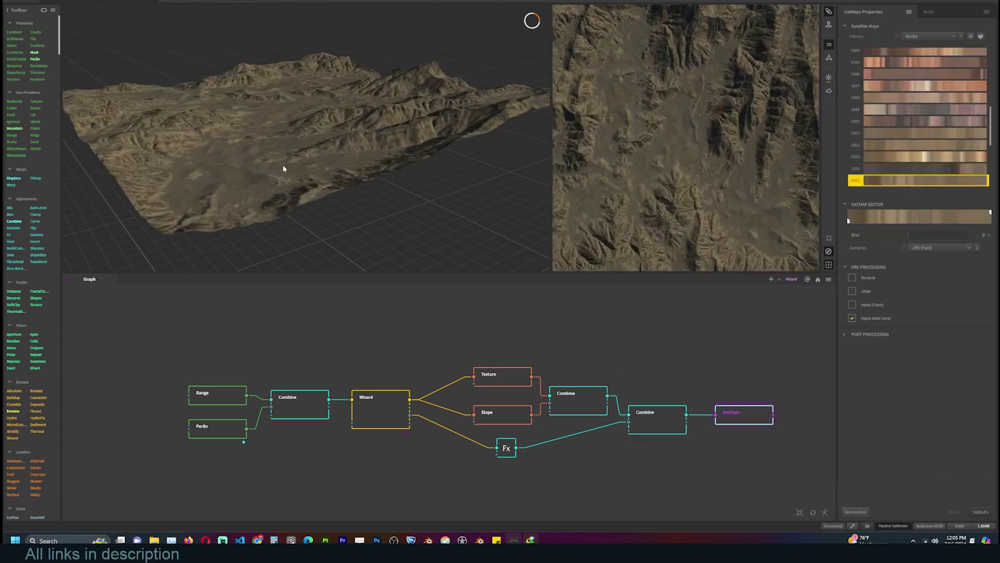
pyautogui.moveTo(283, 168); pyautogui.dragTo(407, 167)
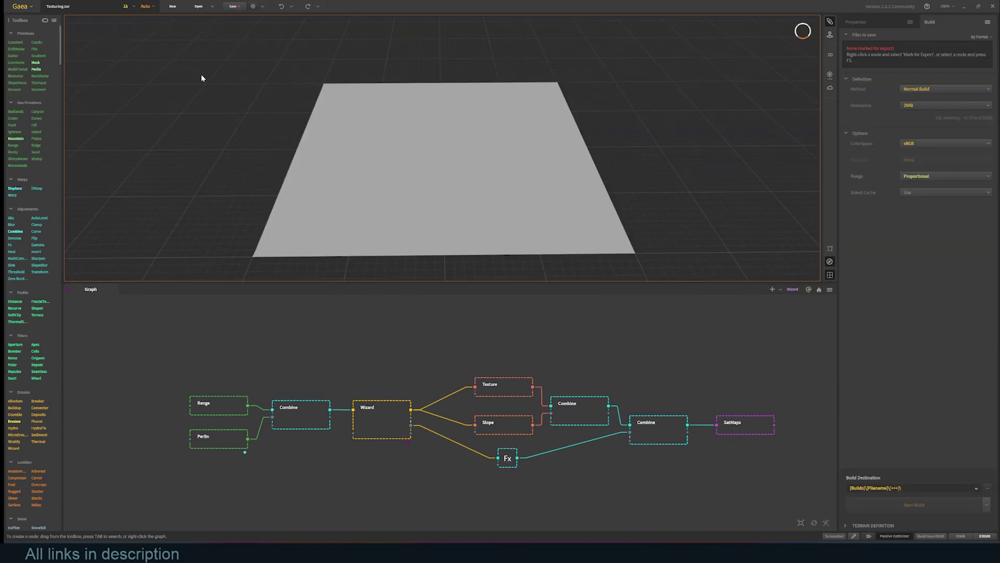
# Step: Build and inspect the preview of the Combine node that merges Texture and Slope
pyautogui.moveTo(201, 75); pyautogui.dragTo(266, 95)
pyautogui.scroll(3, 282, 97)
pyautogui.scroll(-3, 283, 100)
pyautogui.click(571, 412)
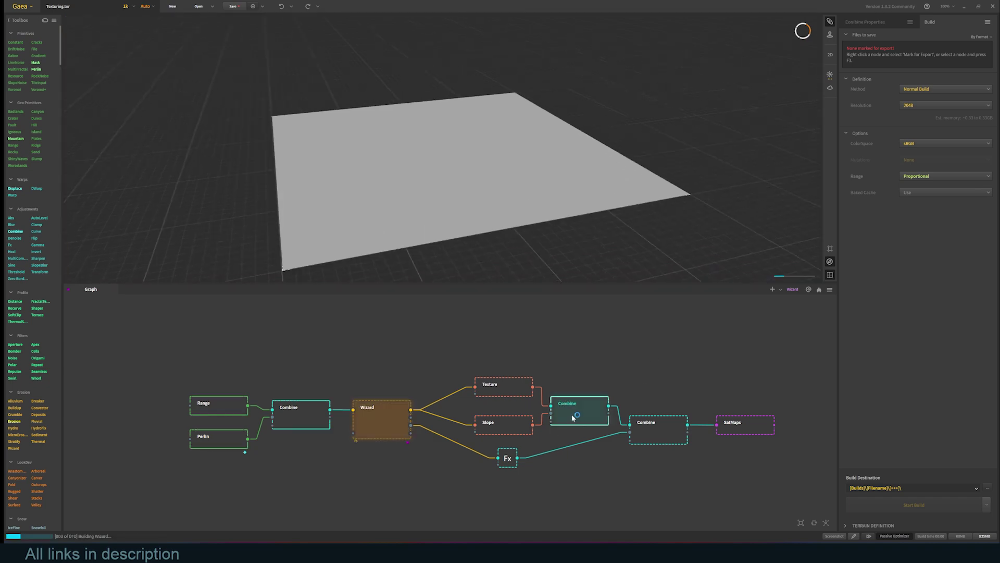
pyautogui.scroll(5, 468, 130)
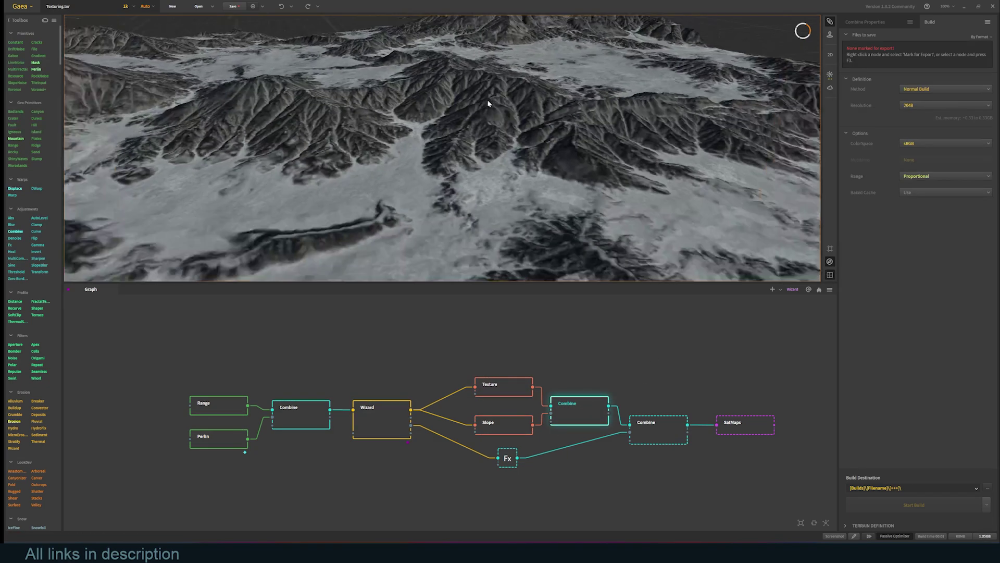
pyautogui.scroll(-4, 468, 130)
# Step: Set the 3D viewport quality to Med
pyautogui.click(125, 7)
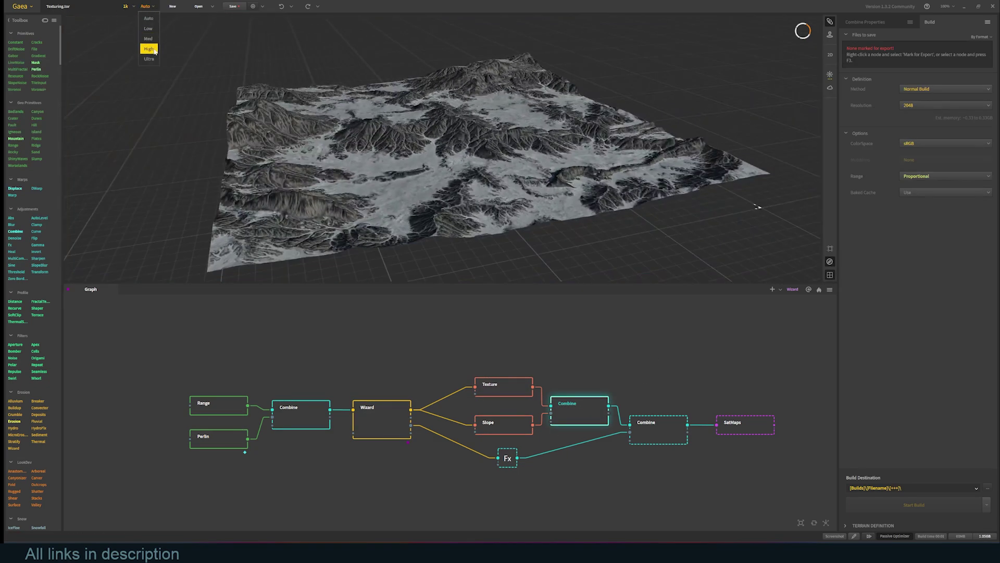
pyautogui.click(154, 29)
pyautogui.scroll(3, 458, 125)
# Step: Delete the Range, Perlin, first Combine and Wizard nodes from the graph
pyautogui.moveTo(152, 332); pyautogui.dragTo(392, 460)
pyautogui.press('Delete')
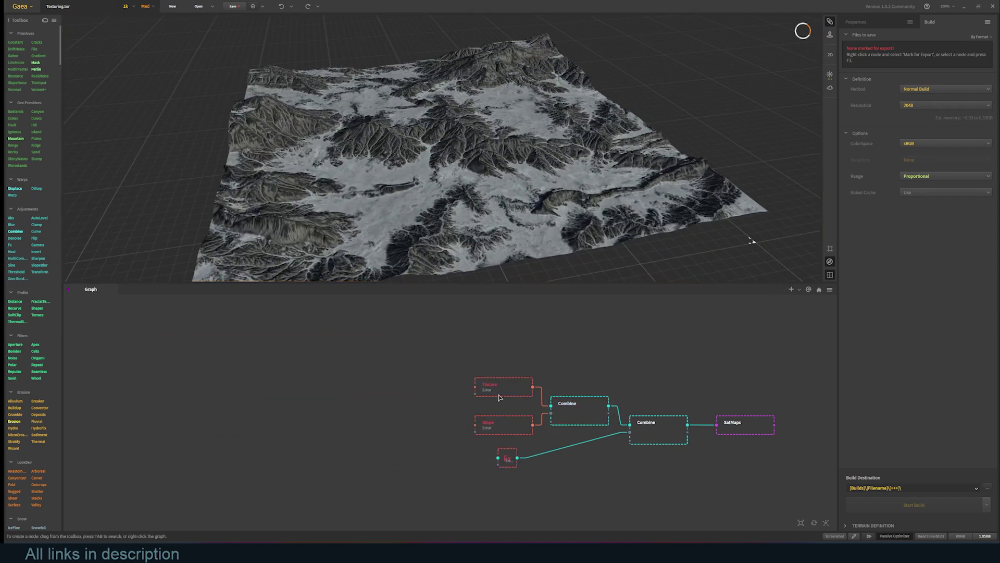
# Step: Check the graph's node-creation menu, close it, and switch the toolbox to its reduced set of nodes
pyautogui.rightClick(243, 369)
pyautogui.press('Escape')
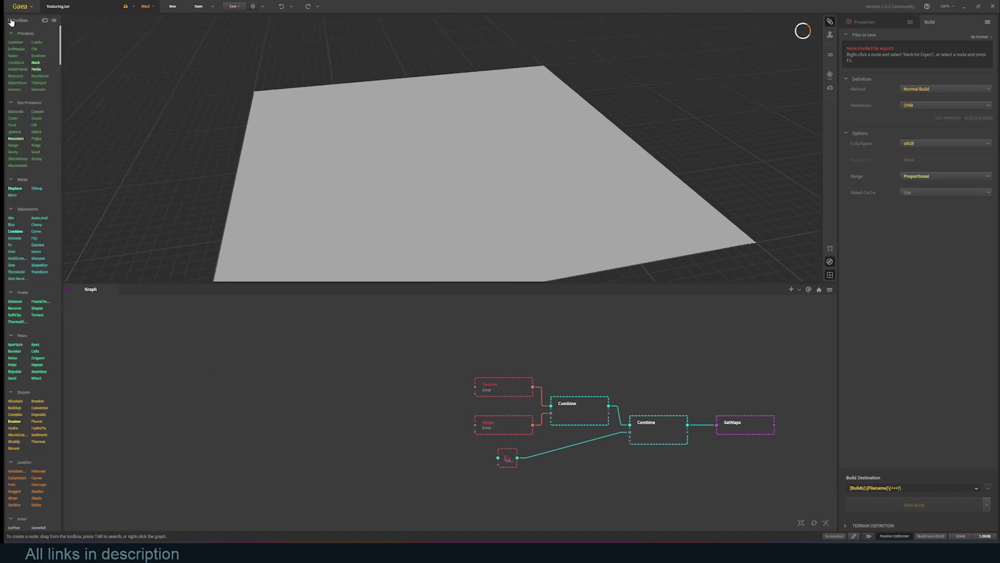
pyautogui.click(45, 21)
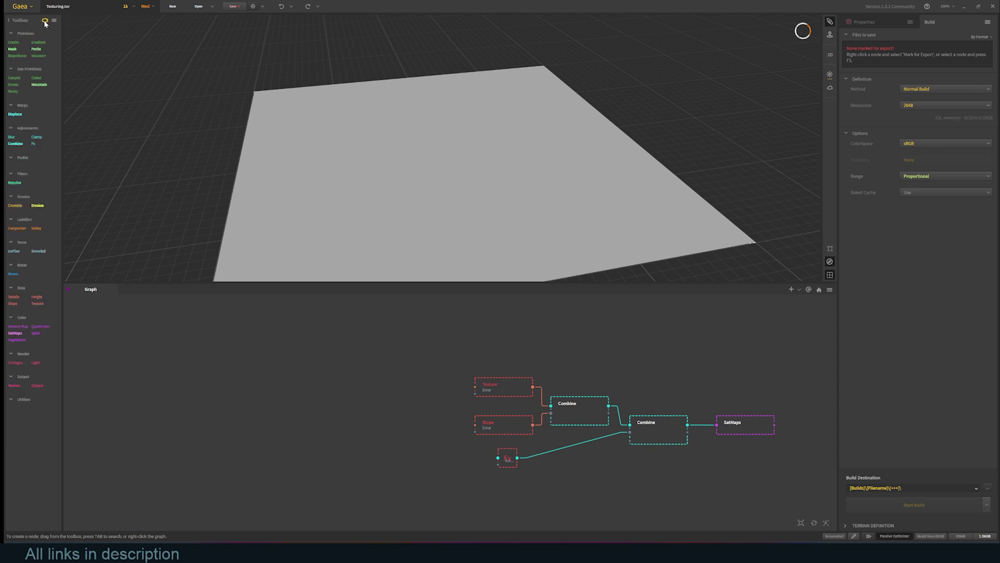
# Step: Restore the toolbox's full set of nodes, add a Canyon node to the graph, and inspect its terrain
pyautogui.click(45, 21)
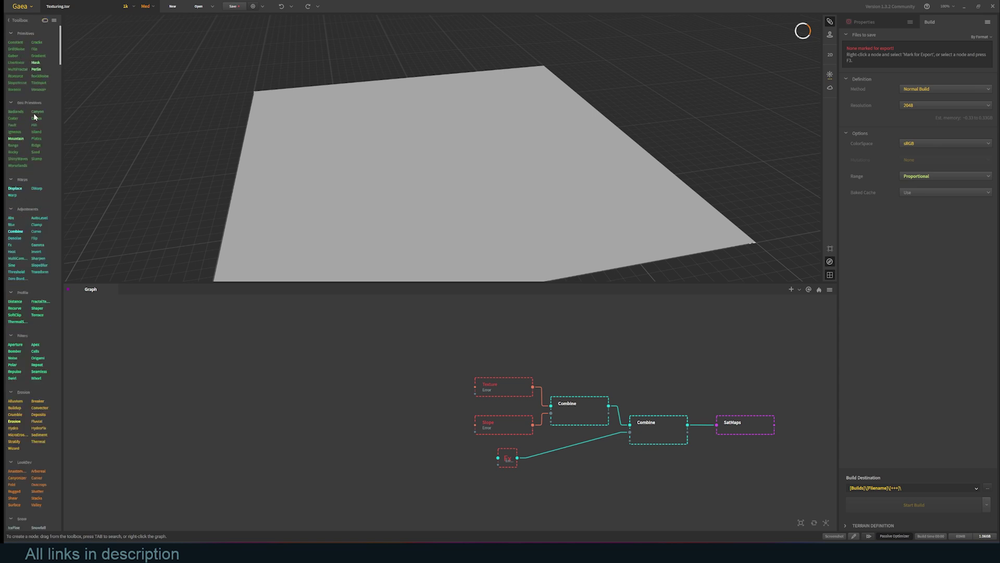
pyautogui.moveTo(34, 116); pyautogui.dragTo(224, 382)
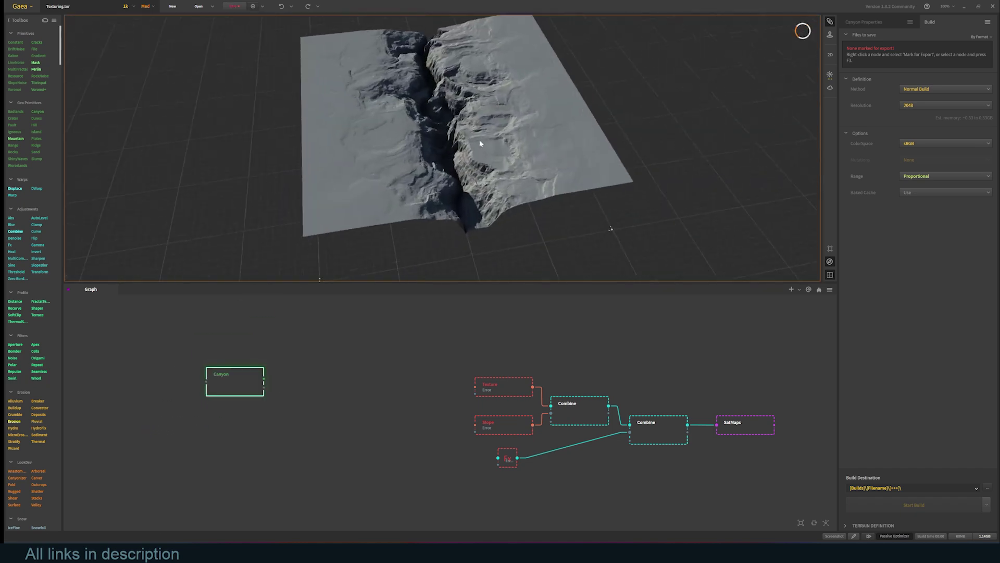
pyautogui.scroll(5, 480, 143)
pyautogui.moveTo(480, 143); pyautogui.dragTo(265, 141)
pyautogui.scroll(4, 264, 141)
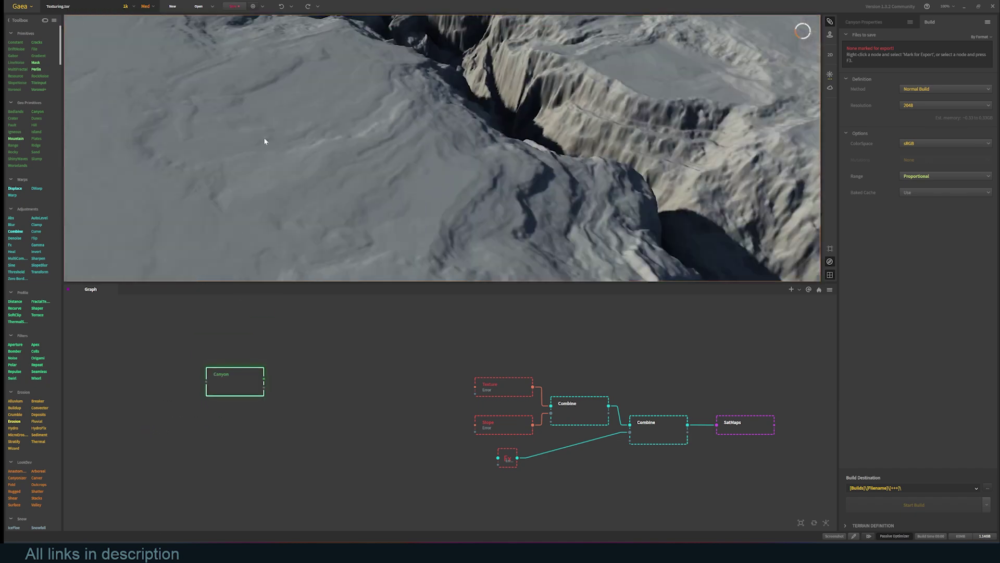
pyautogui.scroll(-5, 265, 141)
pyautogui.scroll(4, 378, 165)
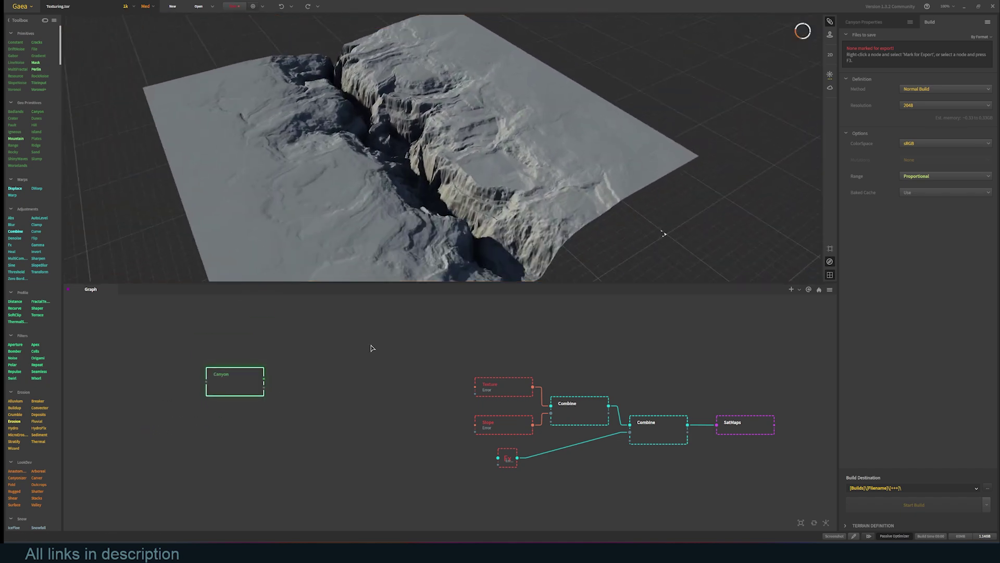
# Step: Add a Dunes node and blend it with Canyon through a new Combine node
pyautogui.click(370, 346)
pyautogui.moveTo(33, 121); pyautogui.dragTo(209, 425)
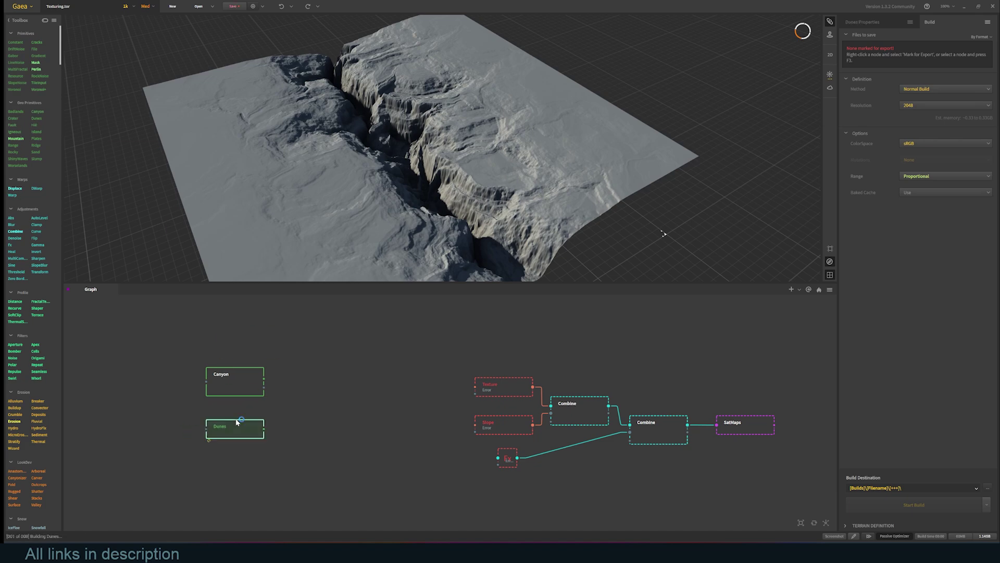
pyautogui.click(246, 394)
pyautogui.moveTo(17, 234); pyautogui.dragTo(317, 376)
pyautogui.moveTo(264, 428); pyautogui.dragTo(336, 395)
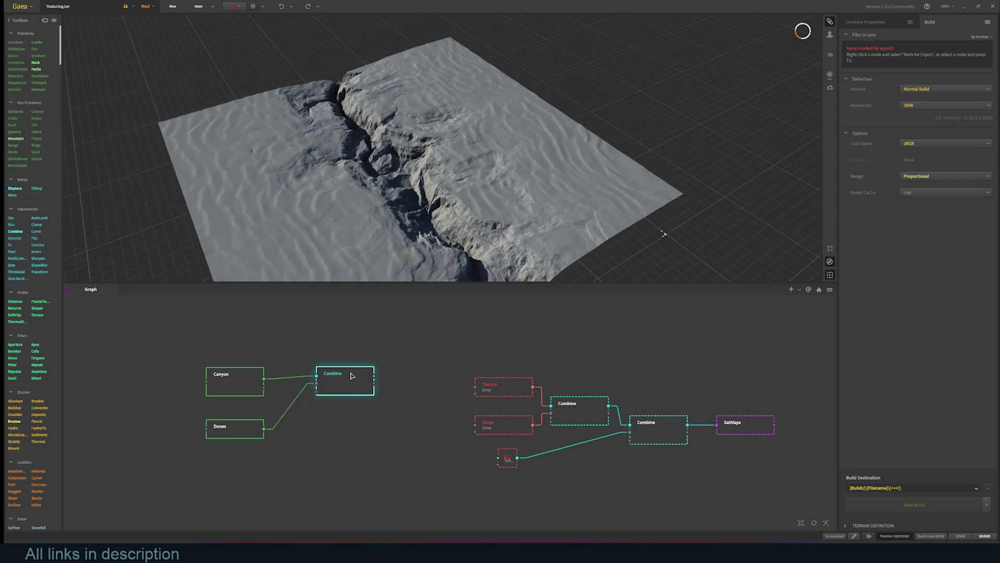
pyautogui.scroll(5, 513, 183)
# Step: Insert a Curve node between Dunes and the Combine's second input, and preview the blended terrain
pyautogui.moveTo(34, 232); pyautogui.dragTo(308, 431)
pyautogui.moveTo(235, 430); pyautogui.dragTo(311, 440)
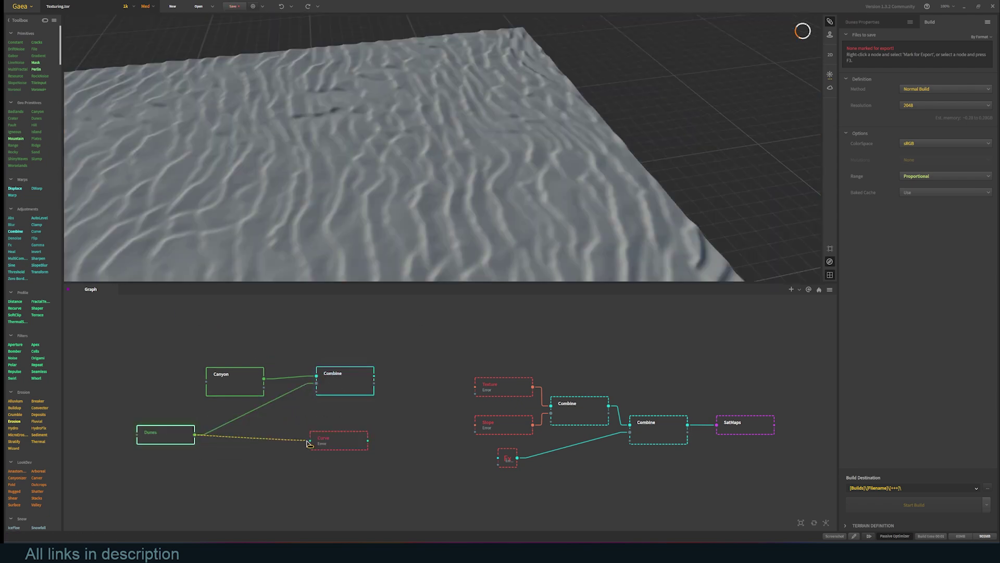
pyautogui.click(335, 440)
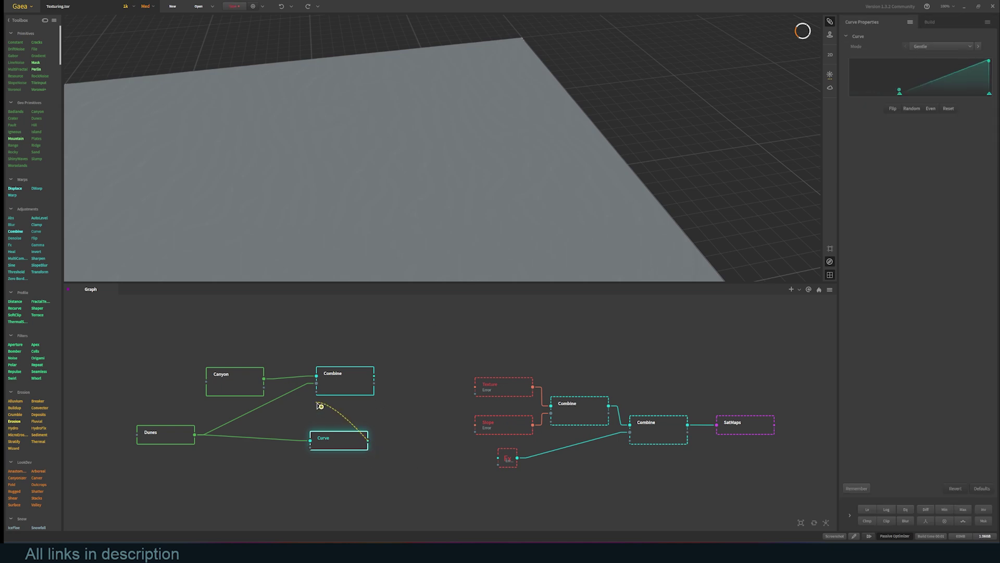
pyautogui.moveTo(318, 404); pyautogui.dragTo(316, 383)
pyautogui.click(346, 380)
pyautogui.moveTo(333, 440); pyautogui.dragTo(281, 438)
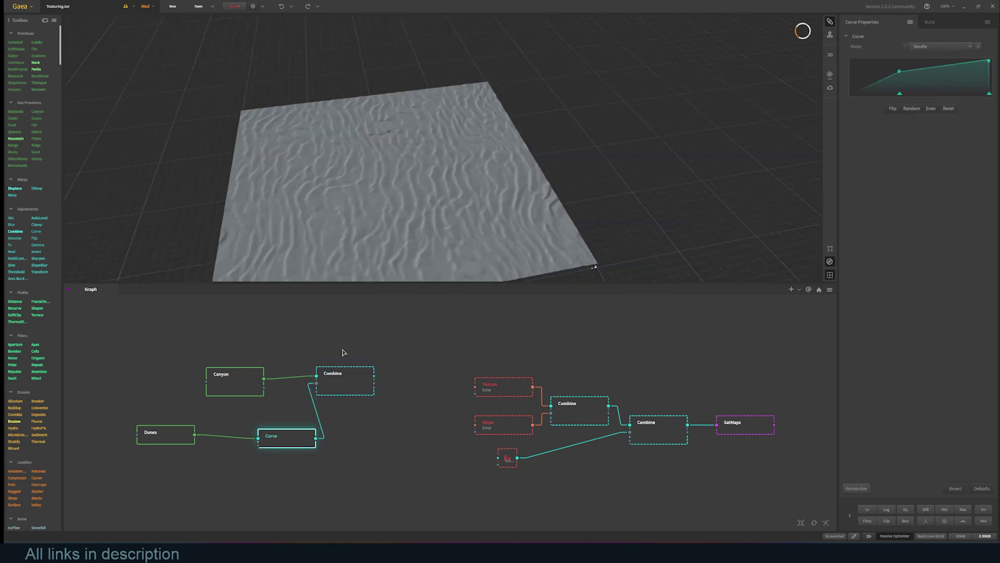
pyautogui.click(345, 377)
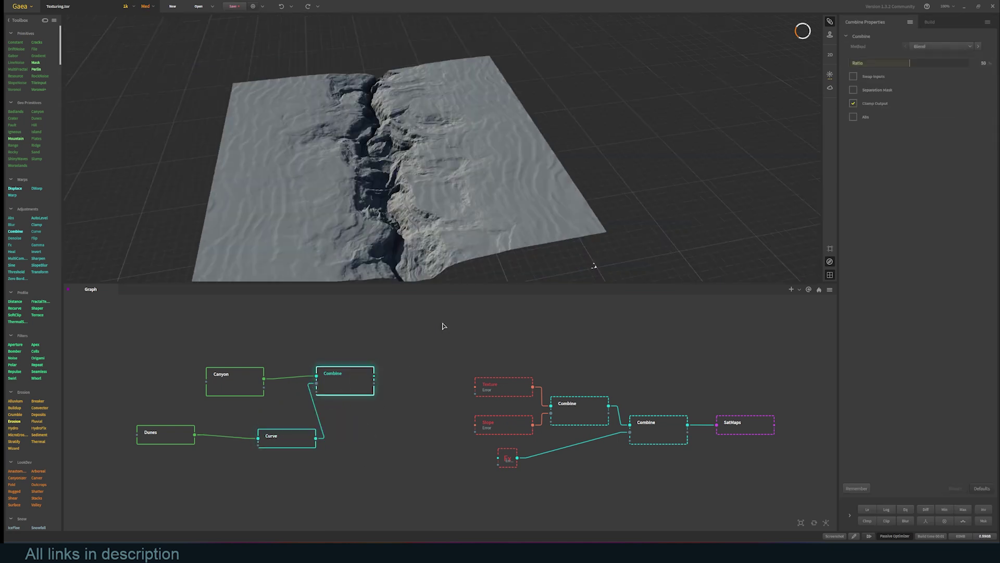
pyautogui.moveTo(550, 204); pyautogui.dragTo(534, 188)
# Step: Connect the output of the Canyon and Dunes Combine to the Texture, Slope and Fx nodes
pyautogui.click(425, 360)
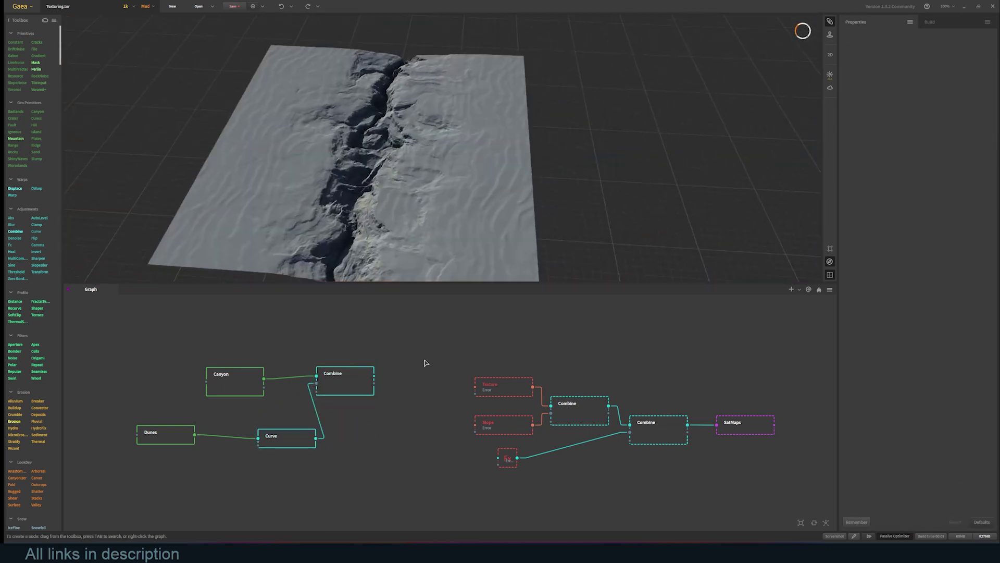
pyautogui.moveTo(374, 375); pyautogui.dragTo(476, 387)
pyautogui.moveTo(476, 425); pyautogui.dragTo(373, 375)
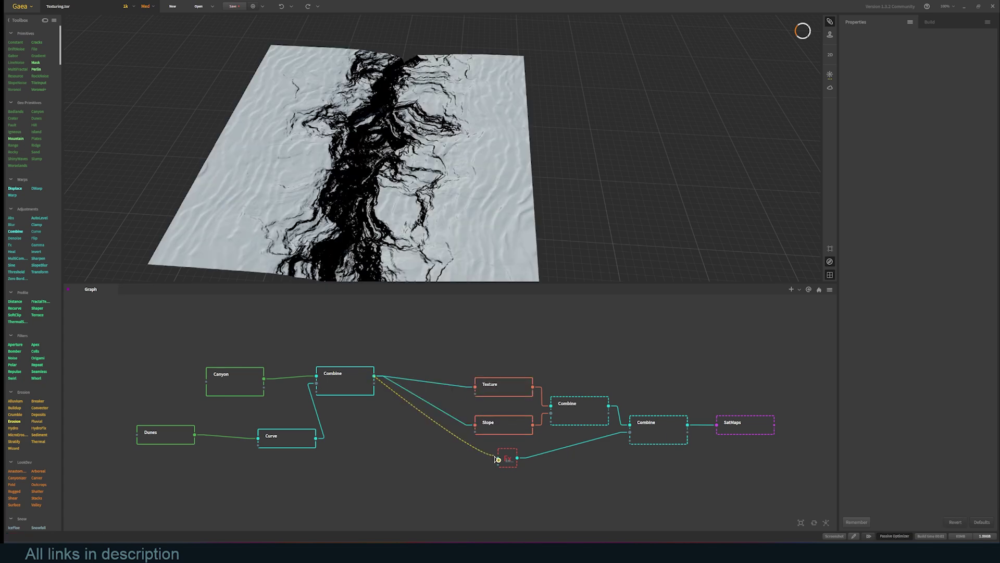
pyautogui.moveTo(494, 456); pyautogui.dragTo(494, 456)
pyautogui.click(573, 455)
pyautogui.moveTo(374, 376); pyautogui.dragTo(498, 457)
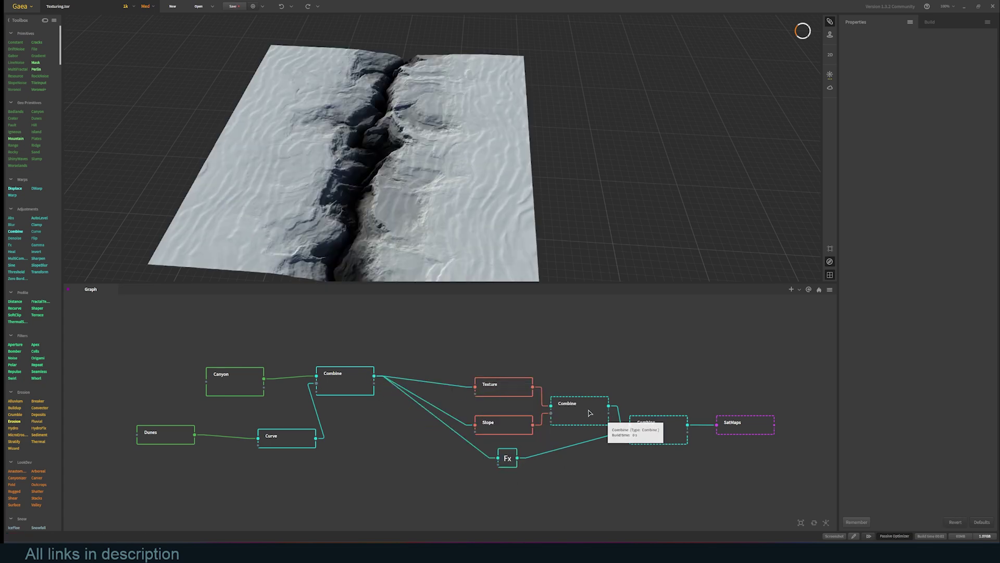
# Step: Colour the terrain in the SatMaps node with the Rocky library's reddish-brown gradient that has pale bands
pyautogui.click(658, 430)
pyautogui.click(745, 424)
pyautogui.scroll(5, 446, 224)
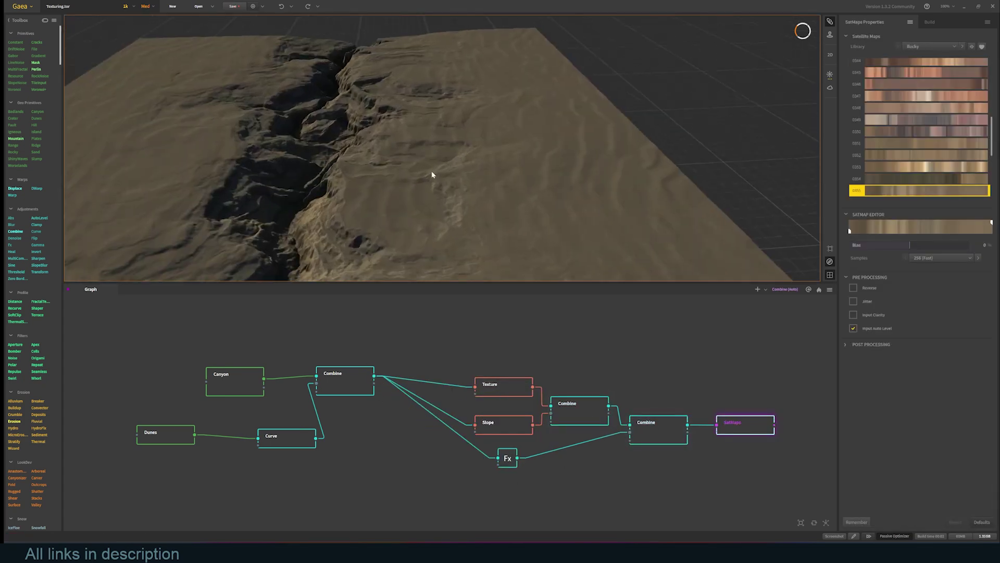
pyautogui.moveTo(431, 175); pyautogui.dragTo(446, 183)
pyautogui.click(919, 73)
pyautogui.click(920, 84)
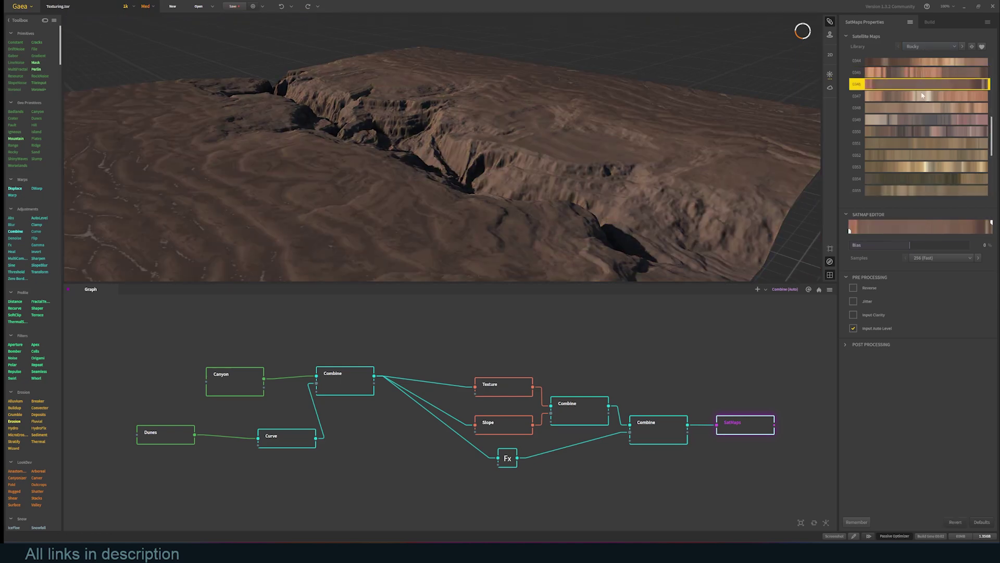
pyautogui.click(922, 96)
pyautogui.moveTo(703, 126); pyautogui.dragTo(737, 149)
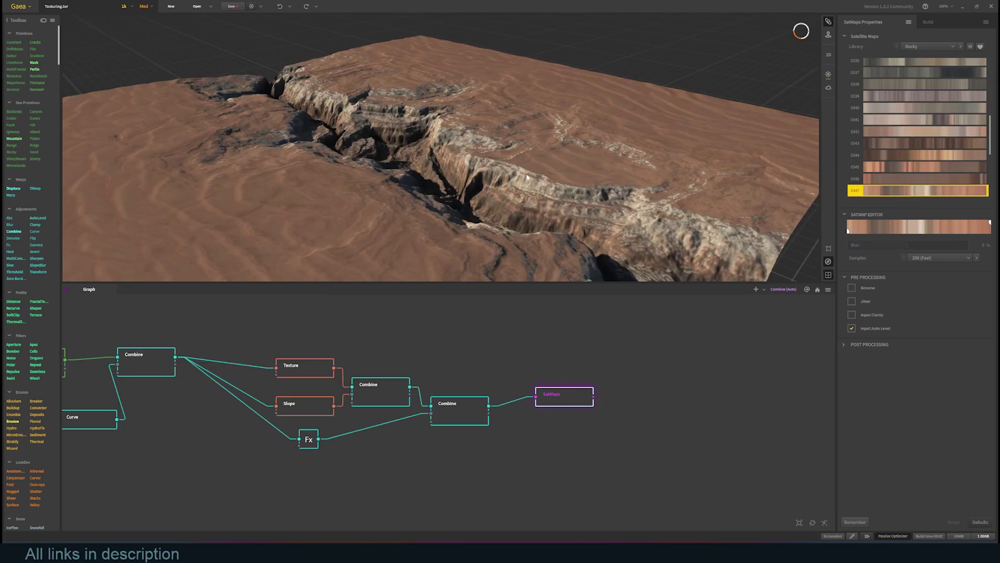
# Step: Set the preview resolution to 2k and inspect the canyon's edges up close
pyautogui.scroll(5, 535, 173)
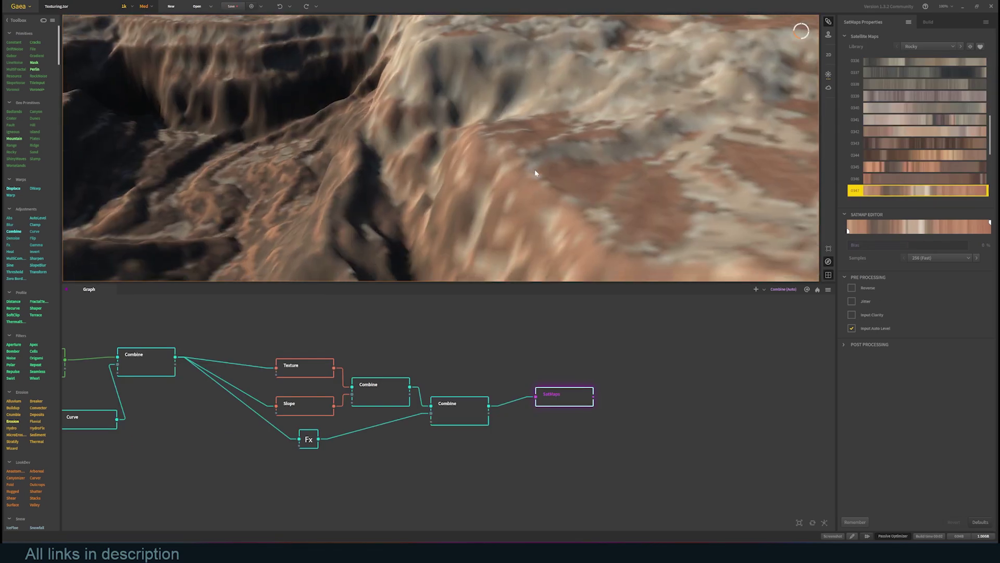
pyautogui.scroll(-5, 536, 177)
pyautogui.scroll(3, 526, 173)
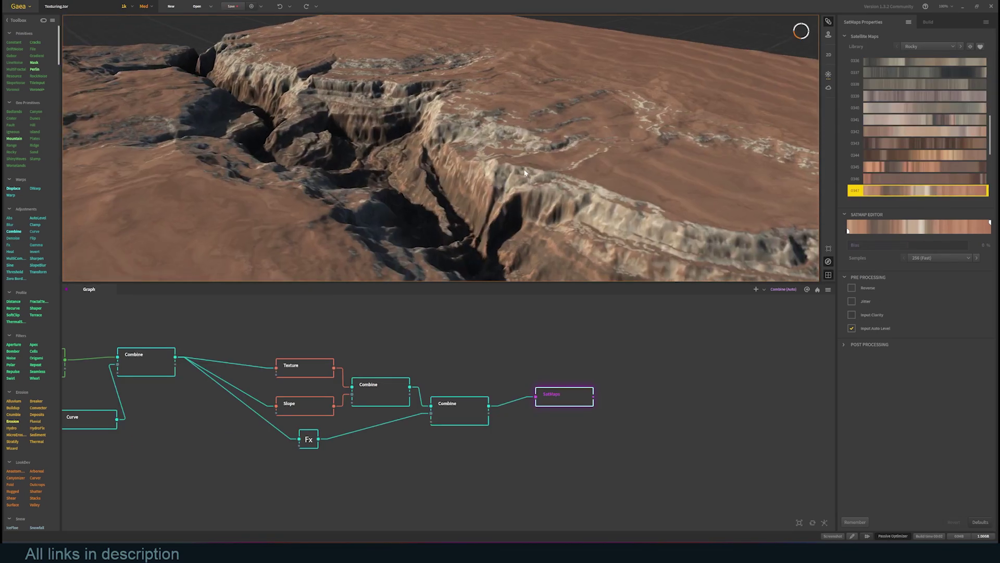
pyautogui.click(133, 6)
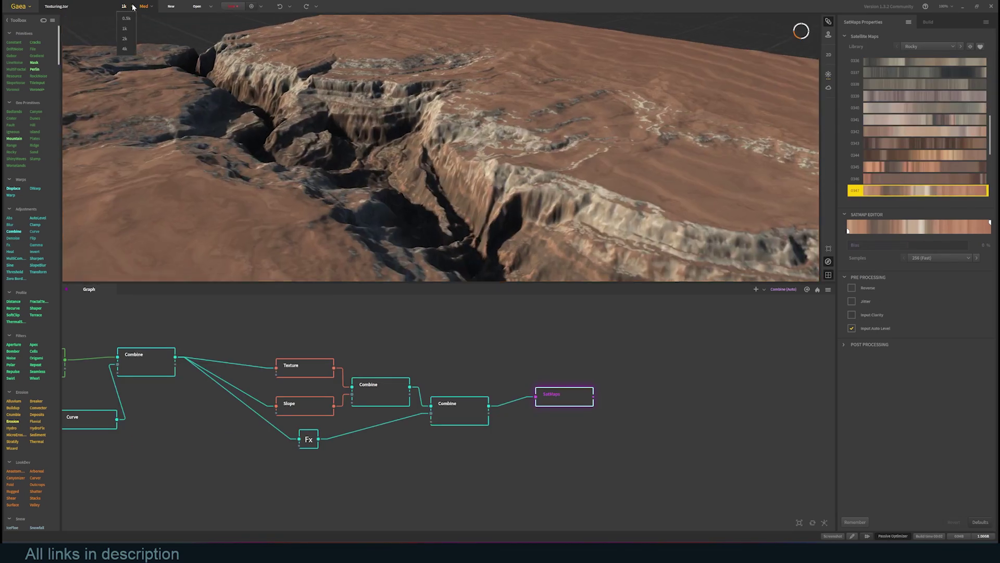
pyautogui.click(125, 38)
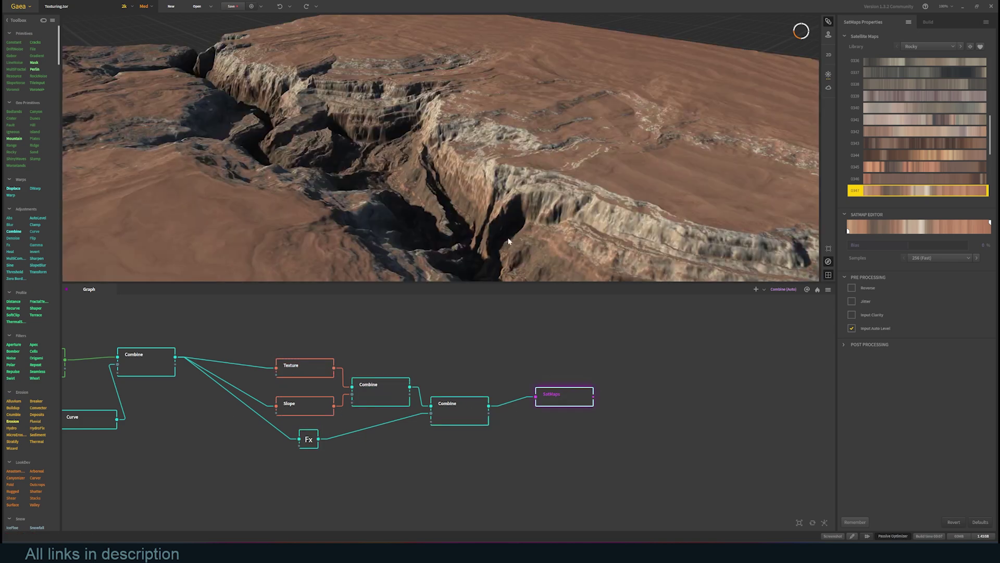
pyautogui.moveTo(510, 242); pyautogui.dragTo(472, 221)
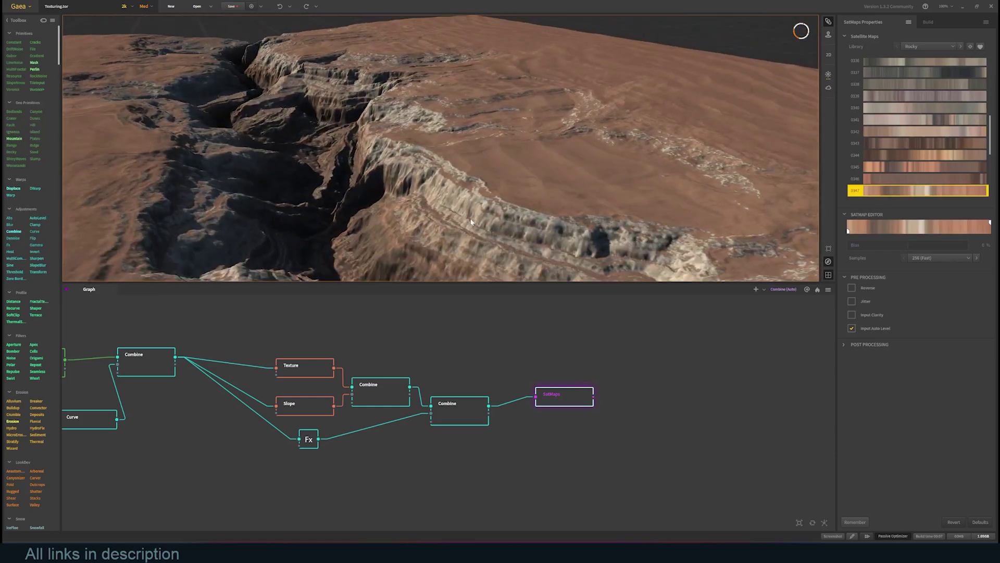
pyautogui.scroll(5, 471, 222)
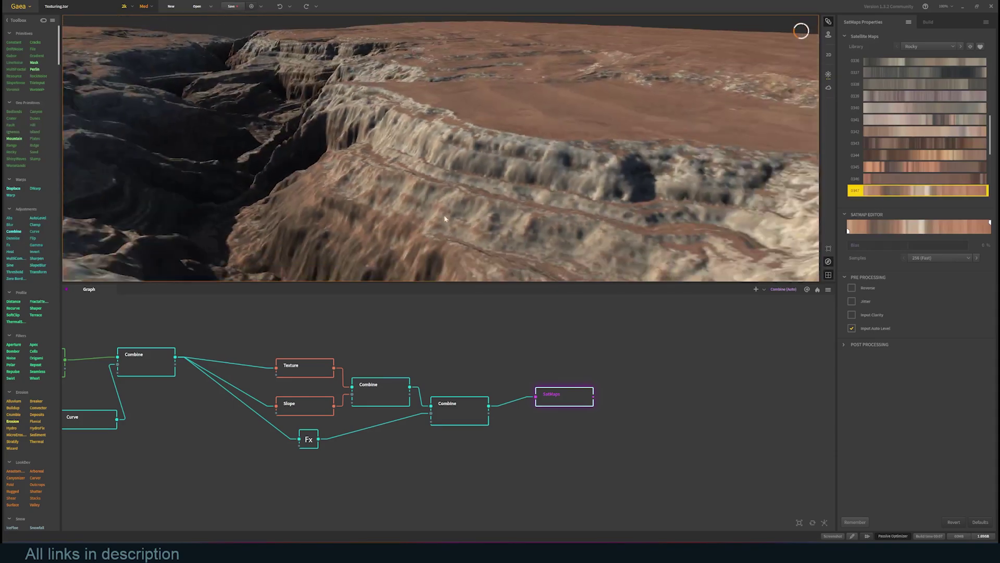
pyautogui.scroll(-5, 445, 219)
pyautogui.moveTo(445, 218)
pyautogui.mouseDown()
pyautogui.moveTo(399, 230)
pyautogui.moveTo(431, 209)
pyautogui.mouseUp()
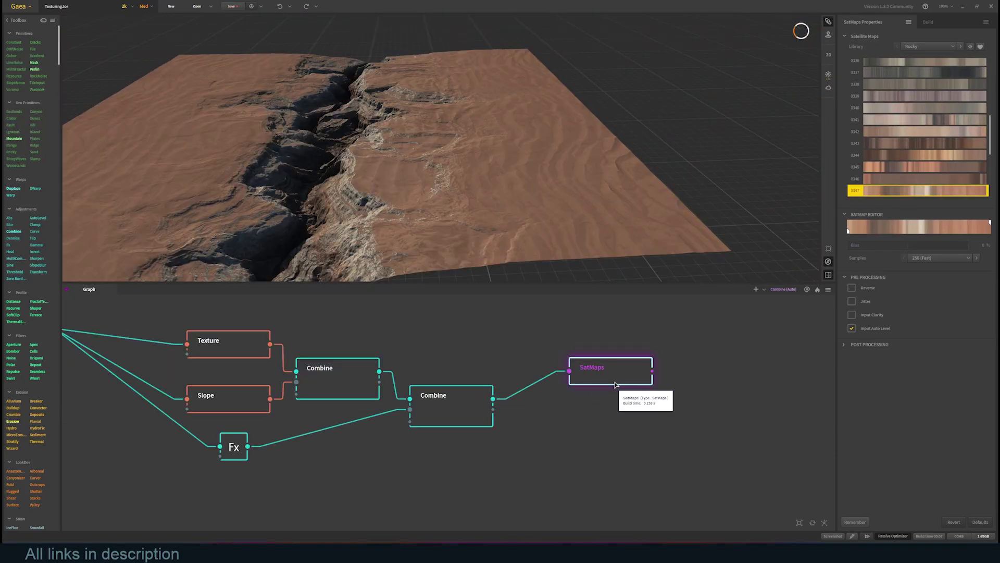
# Step: Duplicate the SatMaps node with its input taken from the last Combine, and set the preview resolution to 1k
pyautogui.hotkey('ctrl', 'd')
pyautogui.moveTo(493, 399); pyautogui.dragTo(609, 428)
pyautogui.click(612, 422)
pyautogui.click(612, 424)
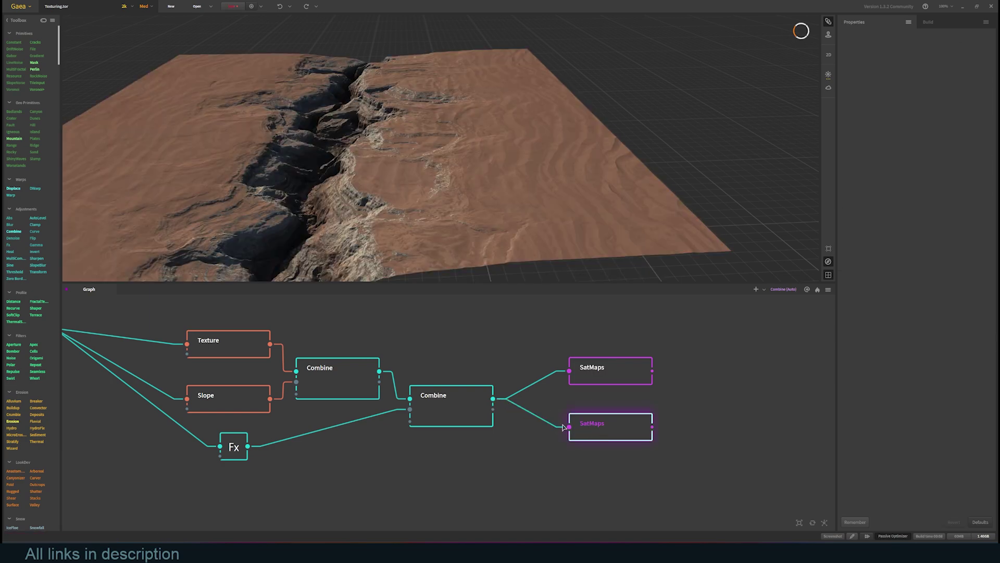
pyautogui.click(125, 6)
pyautogui.click(125, 25)
# Step: Try several gradients from the Sandy library on the duplicated SatMaps node
pyautogui.click(928, 47)
pyautogui.click(919, 69)
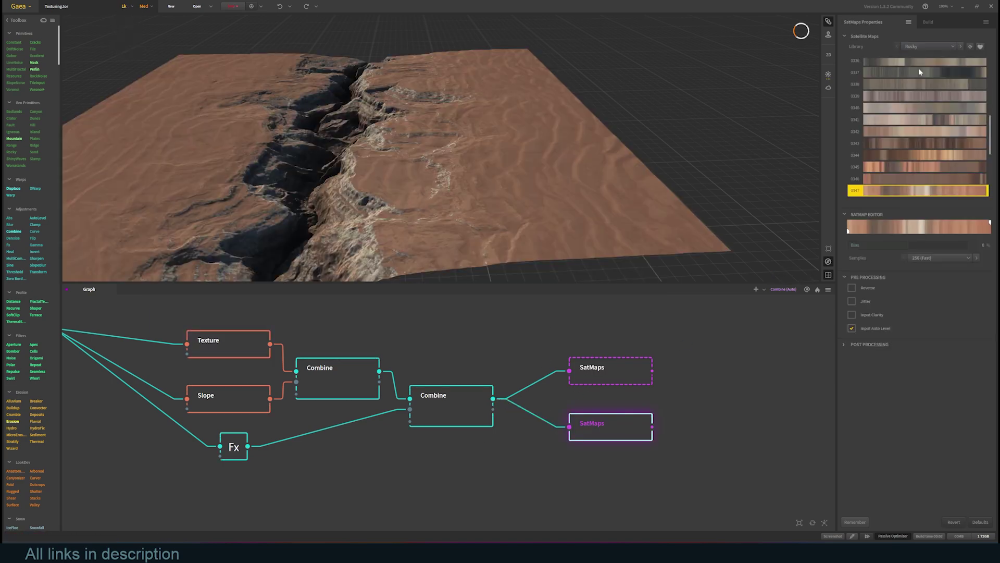
pyautogui.click(918, 72)
pyautogui.moveTo(658, 140); pyautogui.dragTo(784, 131)
pyautogui.press('Down')
pyautogui.press('Down')
pyautogui.press('Down')
pyautogui.press('Down')
pyautogui.press('Down')
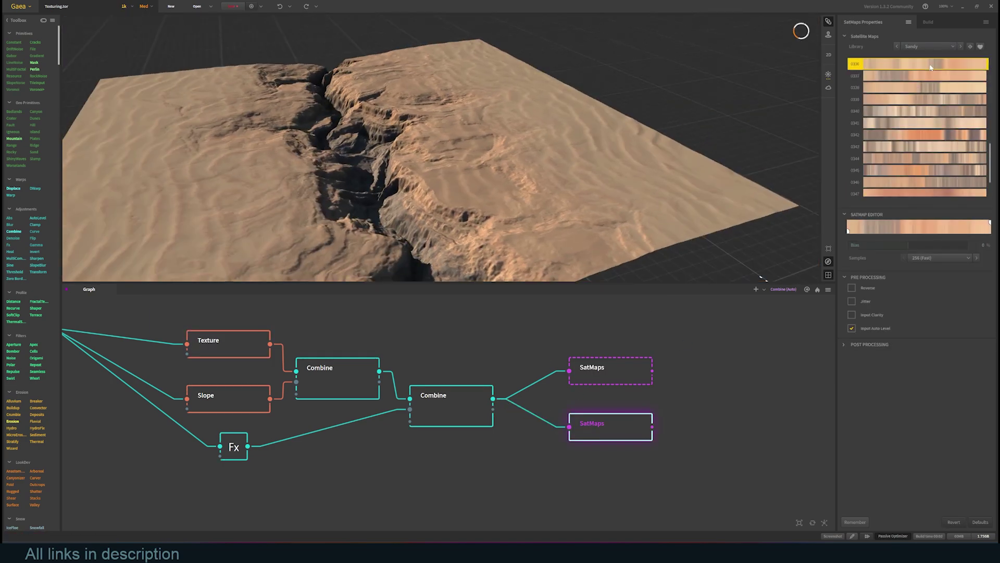
pyautogui.click(914, 169)
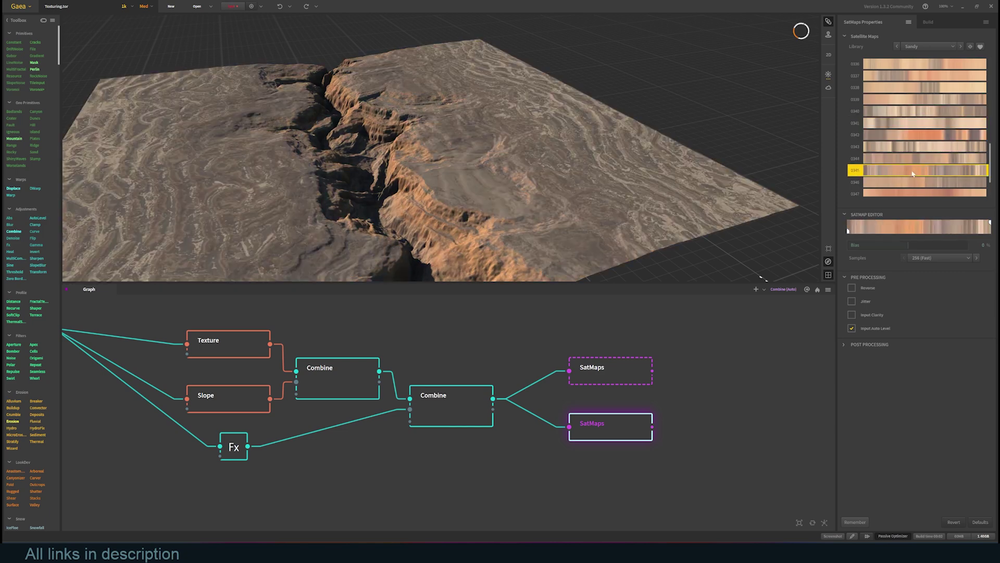
# Step: Switch the duplicated SatMaps node to the Green library, try its gradients, and apply the muted olive-green one that ends the list
pyautogui.click(928, 47)
pyautogui.click(930, 81)
pyautogui.click(926, 97)
pyautogui.click(924, 108)
pyautogui.click(924, 121)
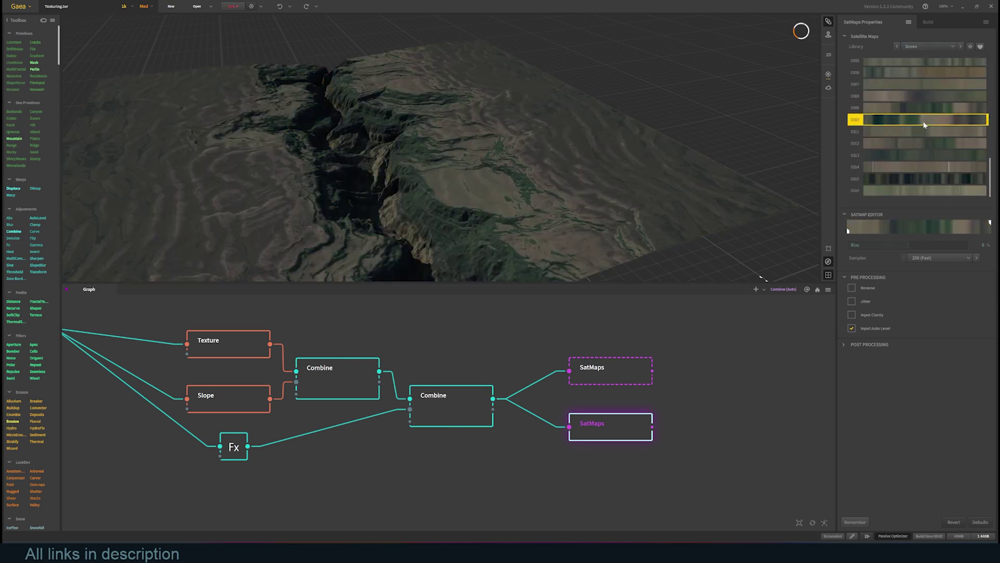
pyautogui.click(923, 131)
pyautogui.click(921, 144)
pyautogui.click(920, 155)
pyautogui.click(915, 179)
pyautogui.click(922, 192)
pyautogui.click(949, 154)
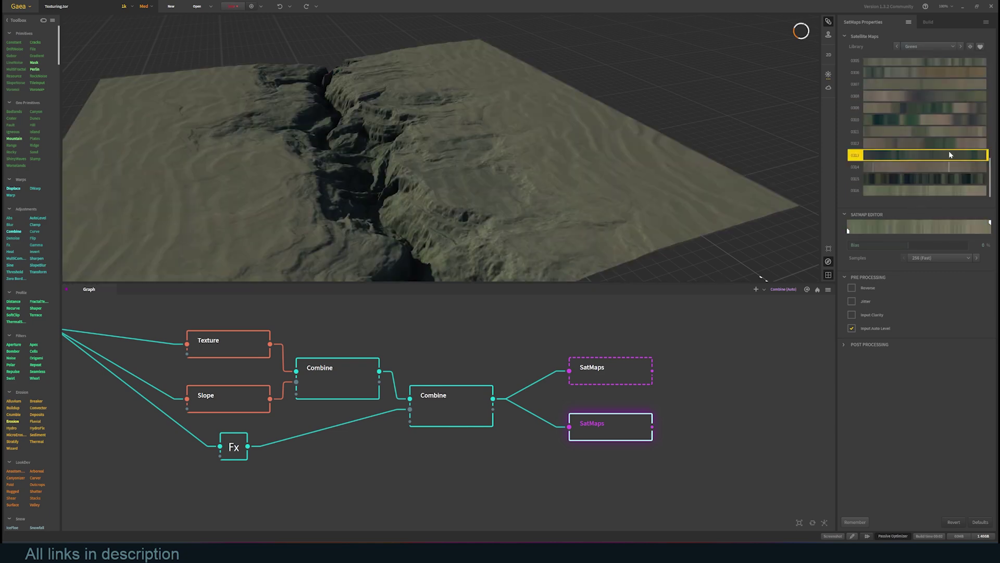
pyautogui.click(952, 121)
pyautogui.click(955, 111)
pyautogui.click(937, 192)
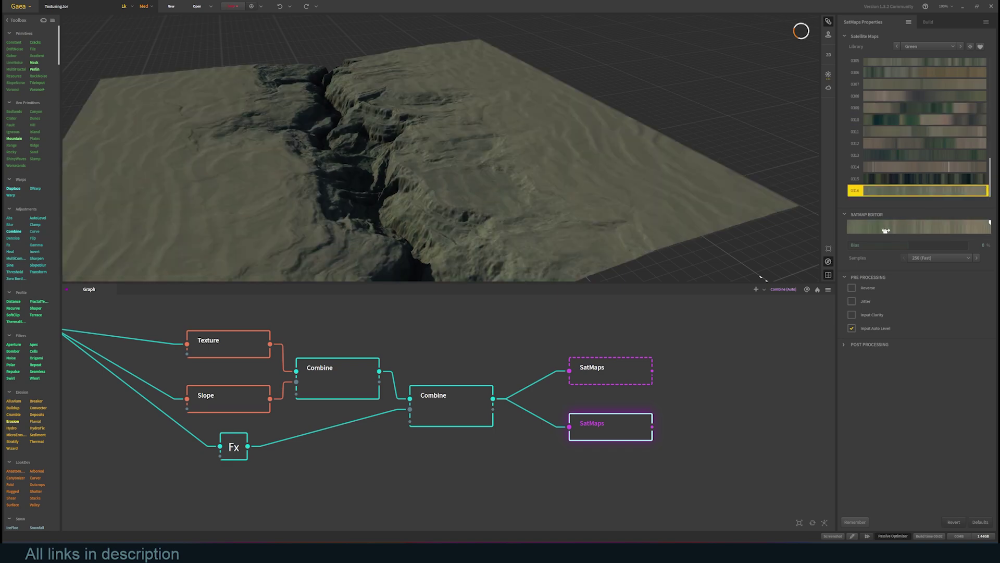
# Step: Keep the green gradient's start at its original end point and turn on Reverse for the duplicated SatMaps node
pyautogui.moveTo(886, 231); pyautogui.dragTo(848, 231)
pyautogui.moveTo(698, 224); pyautogui.dragTo(593, 215)
pyautogui.click(875, 289)
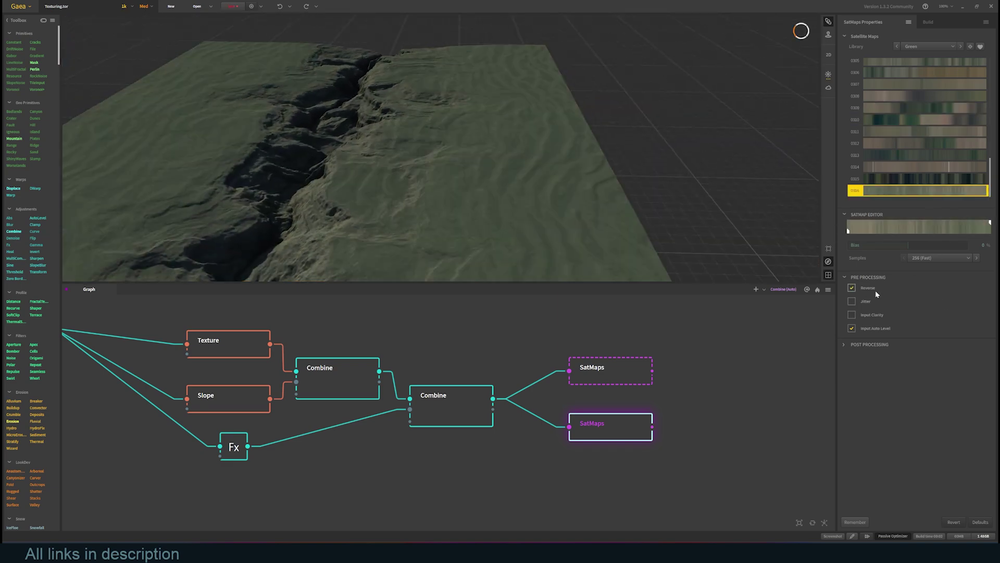
pyautogui.moveTo(402, 216); pyautogui.dragTo(536, 222)
pyautogui.scroll(-2, 442, 381)
pyautogui.scroll(3, 500, 391)
# Step: Compare the terrain previews of the Rocky and Green SatMaps nodes
pyautogui.moveTo(526, 394); pyautogui.dragTo(370, 453, button='middle')
pyautogui.scroll(-1, 365, 443)
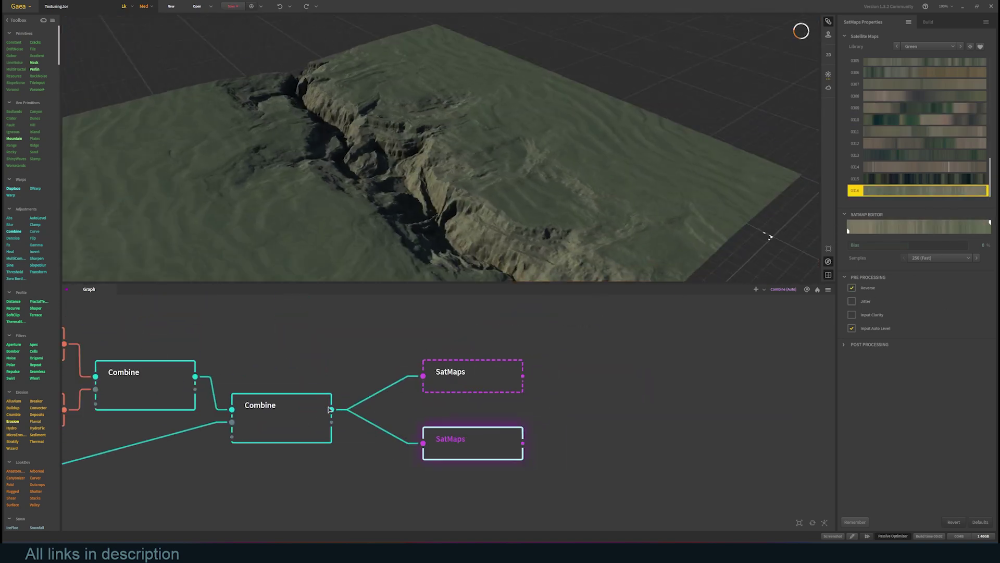
pyautogui.hotkey('ctrl', 'd')
pyautogui.press('Delete')
pyautogui.click(477, 381)
pyautogui.click(477, 443)
pyautogui.click(480, 382)
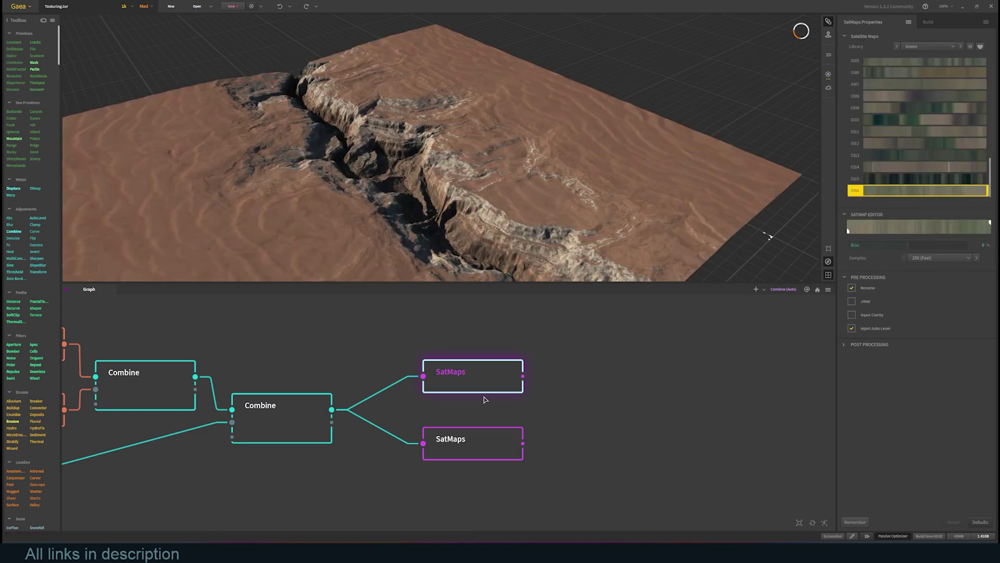
pyautogui.click(479, 442)
# Step: Add a Combine node that blends the Rocky SatMaps as first input with the Green SatMaps as second
pyautogui.press('c')
pyautogui.moveTo(523, 376); pyautogui.dragTo(631, 410)
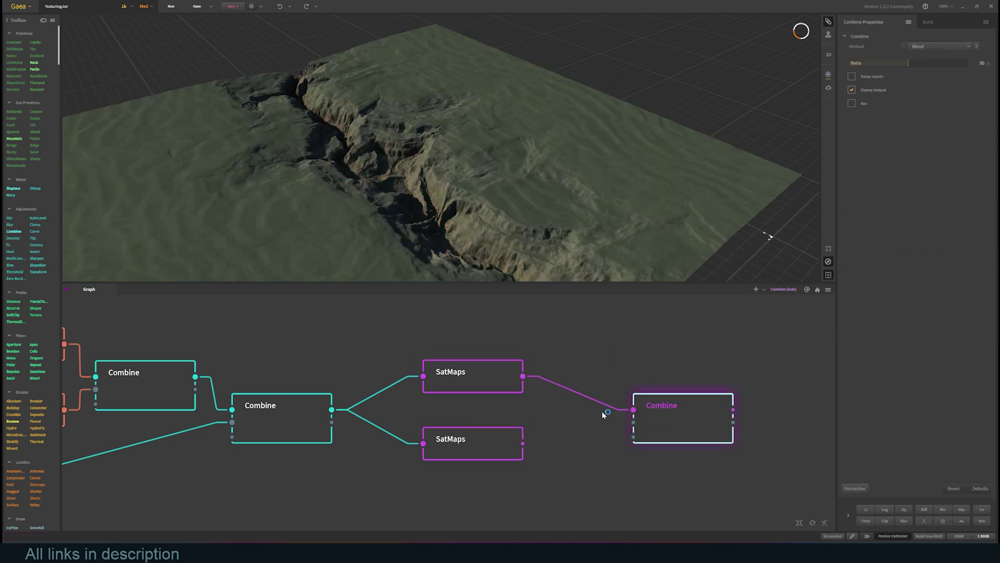
pyautogui.moveTo(523, 443); pyautogui.dragTo(646, 400)
pyautogui.moveTo(510, 456); pyautogui.dragTo(501, 407, button='middle')
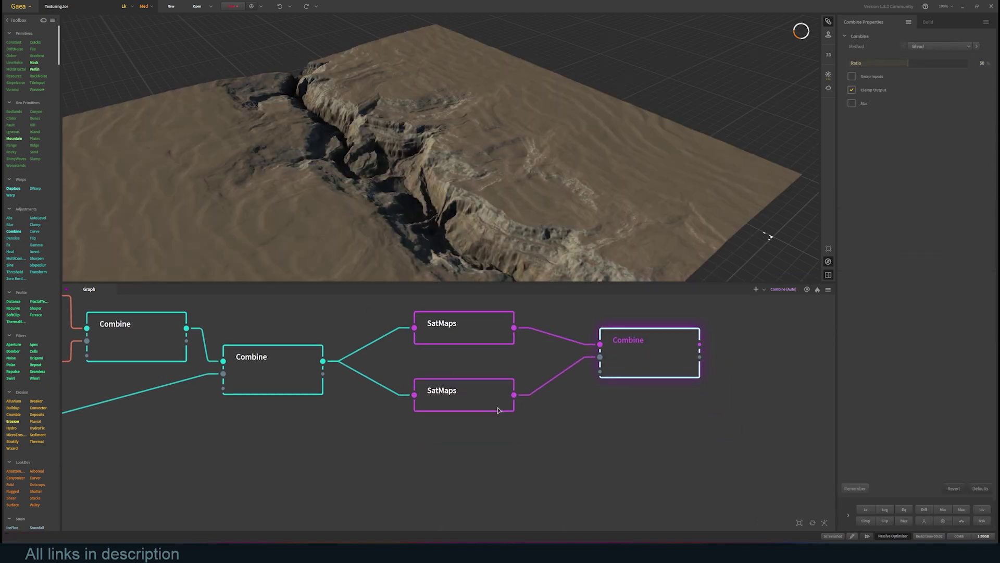
# Step: Add a Height node below the SatMaps and feed it from the terrain Combine that supplies both SatMaps
pyautogui.rightClick(501, 420)
pyautogui.click(494, 426)
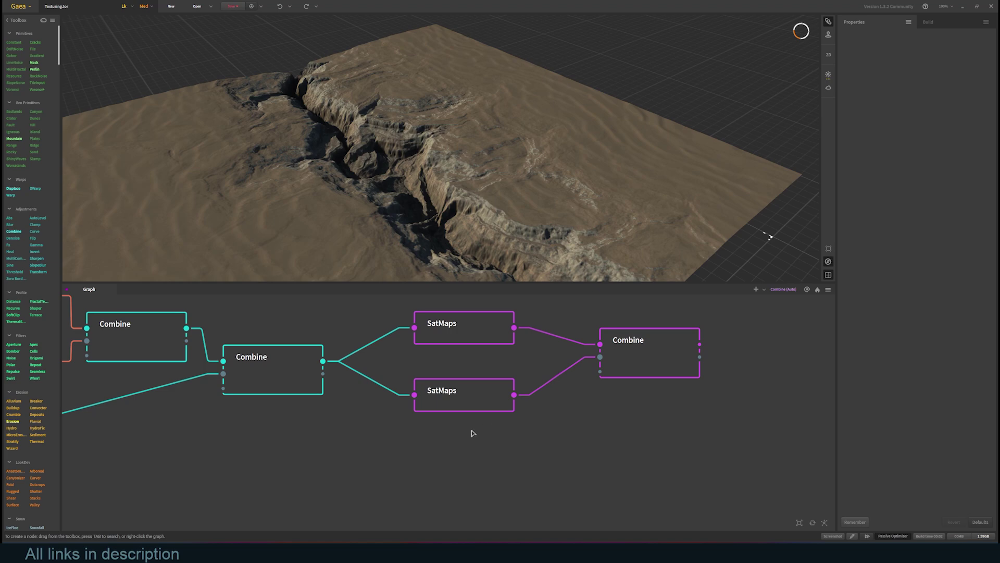
pyautogui.rightClick(473, 433)
pyautogui.write('hei')
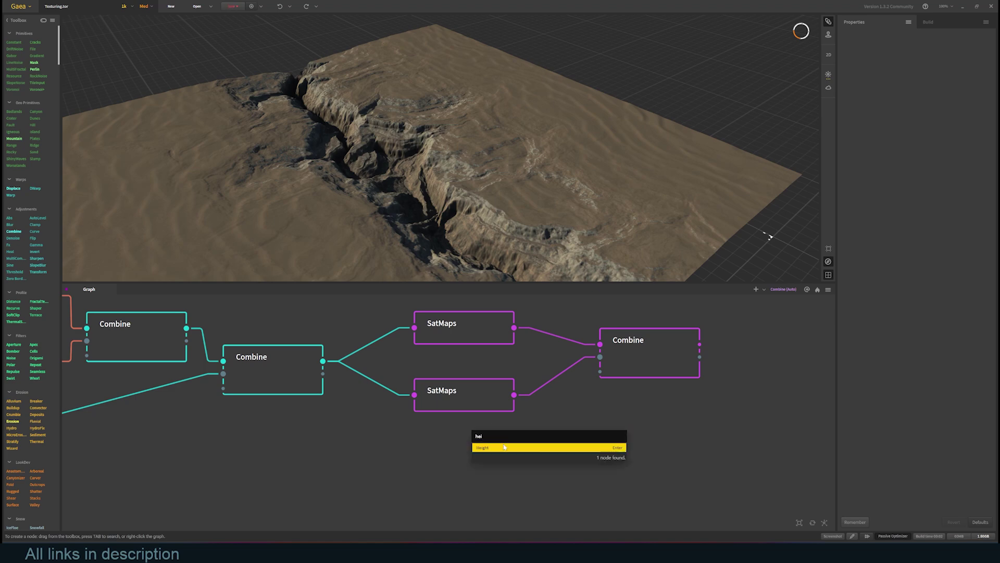
pyautogui.click(483, 447)
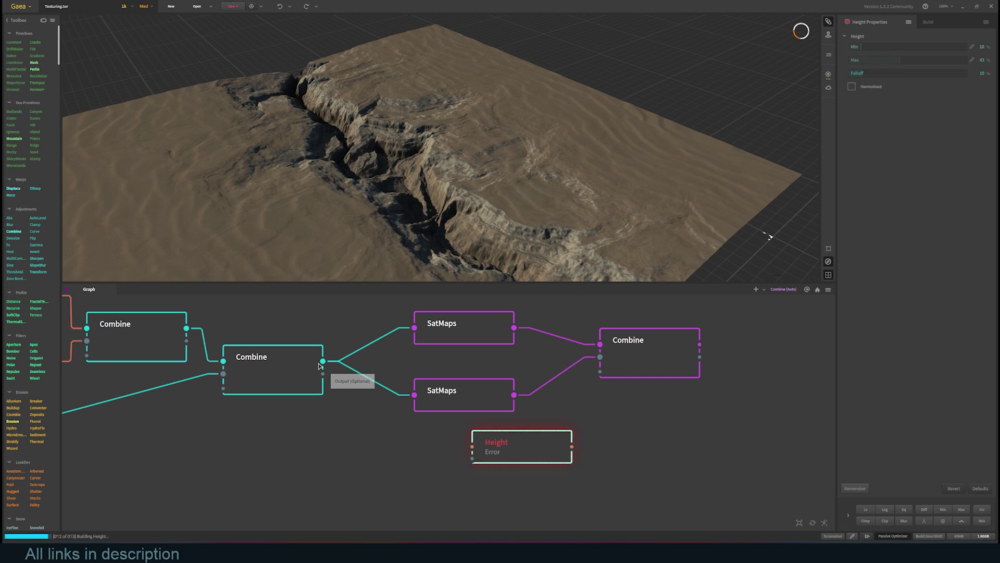
pyautogui.moveTo(419, 435); pyautogui.dragTo(492, 446)
pyautogui.moveTo(670, 207); pyautogui.dragTo(609, 211)
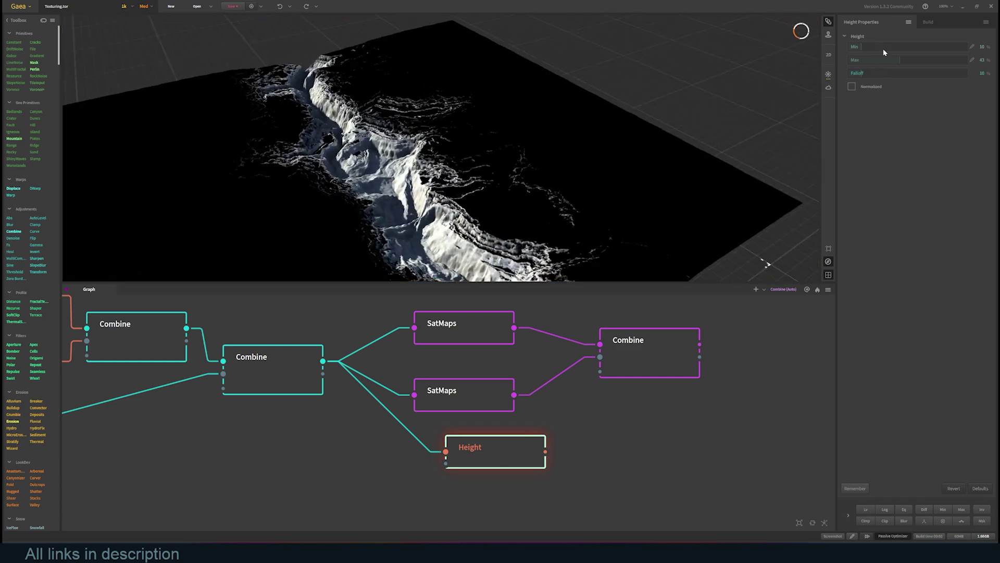
# Step: Set the Height node to Min 12%, Max 70% and Falloff 3%, and connect it as the mask of the colour Combine
pyautogui.moveTo(883, 49); pyautogui.dragTo(851, 72)
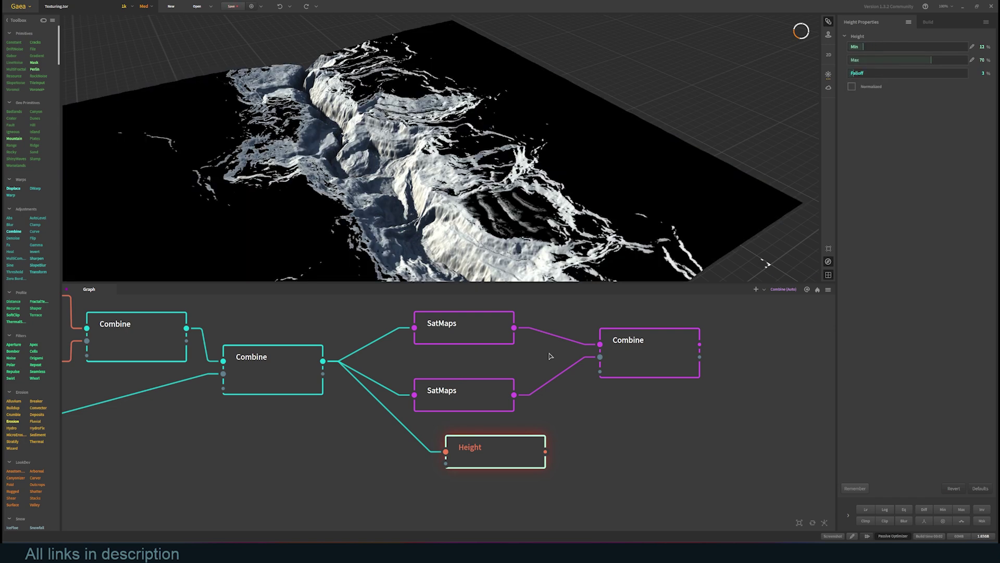
pyautogui.moveTo(603, 374); pyautogui.dragTo(600, 371)
pyautogui.click(665, 344)
pyautogui.click(461, 397)
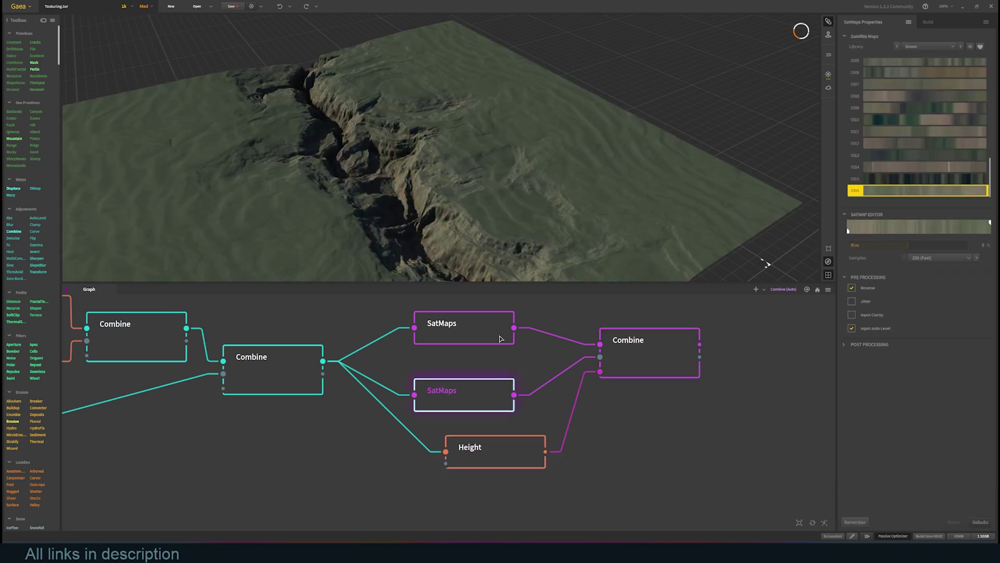
# Step: Set the colour Combine's Ratio to 100% and compare the result with Swap Inputs on and off, leaving it off
pyautogui.click(652, 359)
pyautogui.moveTo(959, 62); pyautogui.dragTo(965, 63)
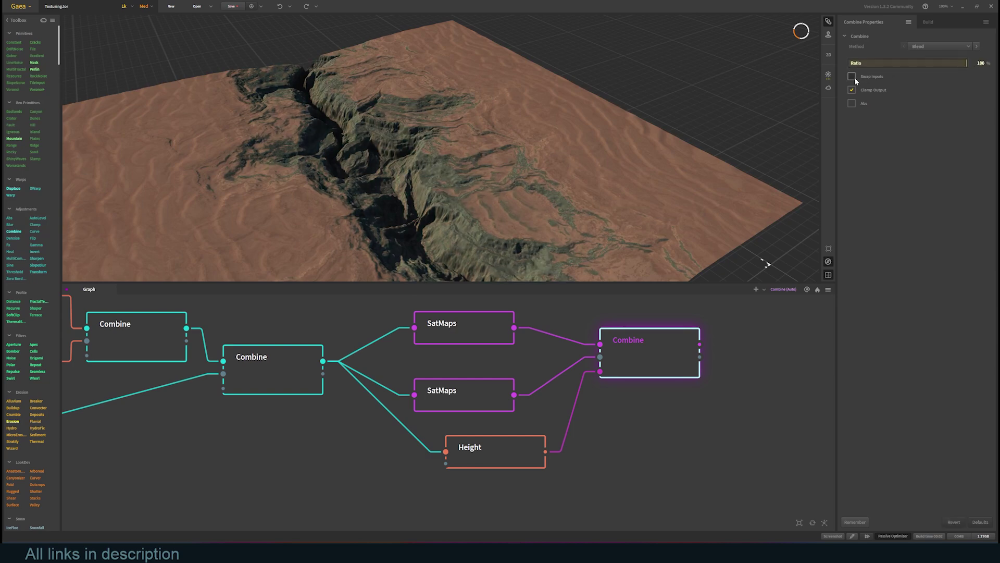
pyautogui.click(852, 77)
pyautogui.click(964, 47)
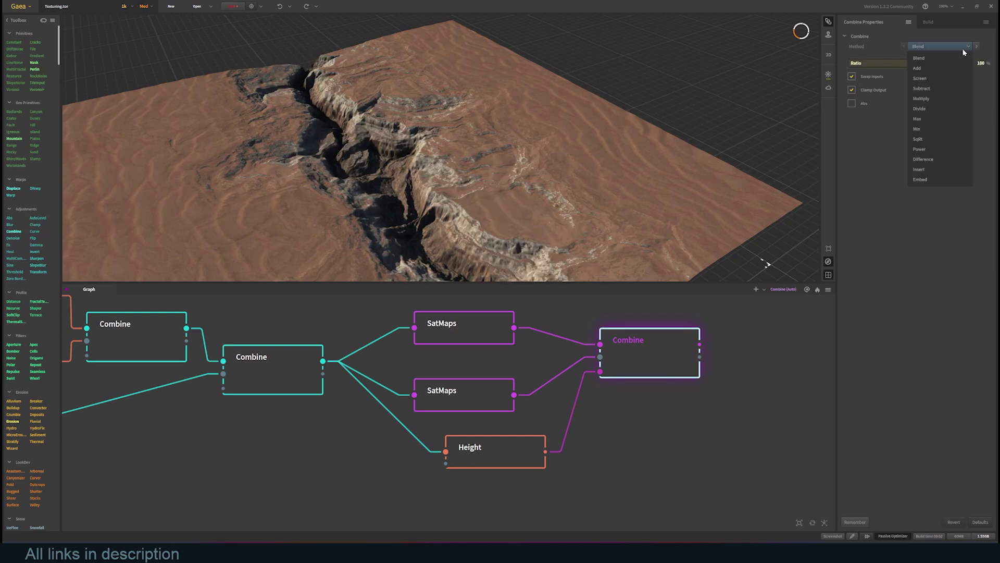
pyautogui.click(881, 80)
pyautogui.click(853, 76)
pyautogui.click(853, 76)
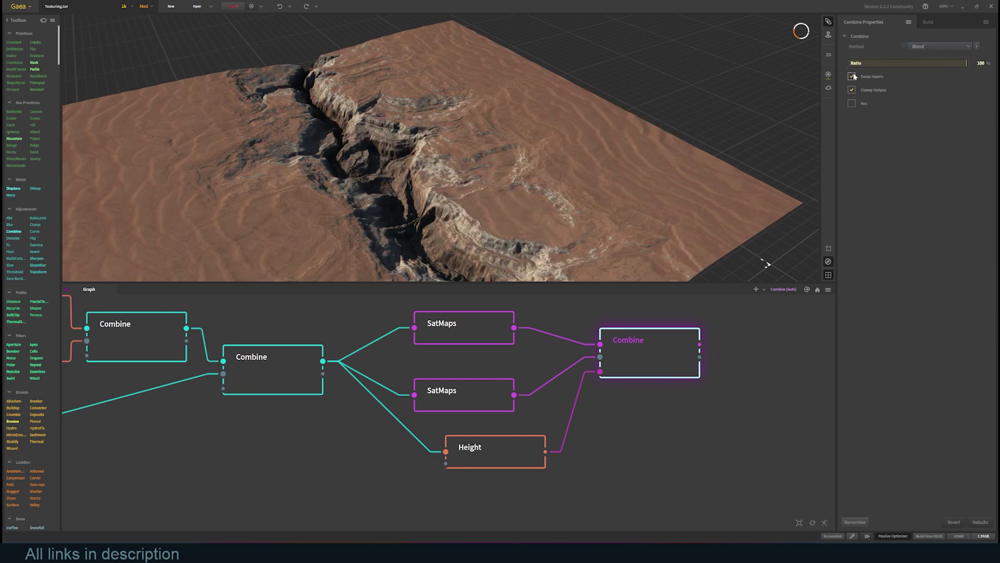
pyautogui.click(853, 76)
# Step: Rewire the colour Combine with the Green SatMaps as first input and the Rocky SatMaps as second, and raise the Height node's falloff
pyautogui.scroll(2, 608, 369)
pyautogui.moveTo(596, 351); pyautogui.dragTo(553, 351)
pyautogui.moveTo(473, 406); pyautogui.dragTo(597, 334)
pyautogui.moveTo(472, 310); pyautogui.dragTo(596, 352)
pyautogui.click(686, 340)
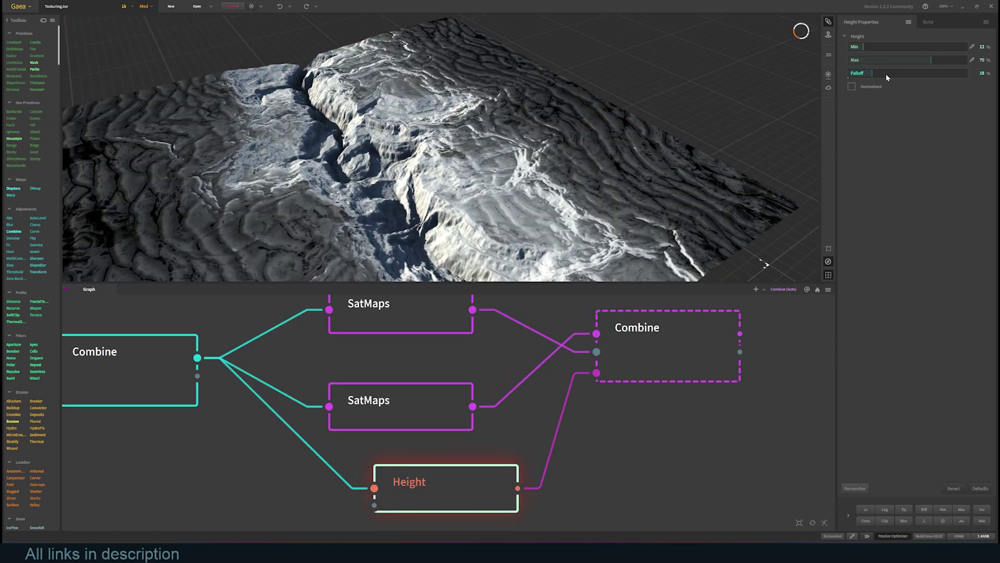
pyautogui.moveTo(573, 190); pyautogui.dragTo(569, 190)
pyautogui.scroll(-4, 577, 389)
# Step: Switch the Green SatMaps node to the Sandy library and try several of its gradients on the combined terrain
pyautogui.click(498, 399)
pyautogui.click(928, 46)
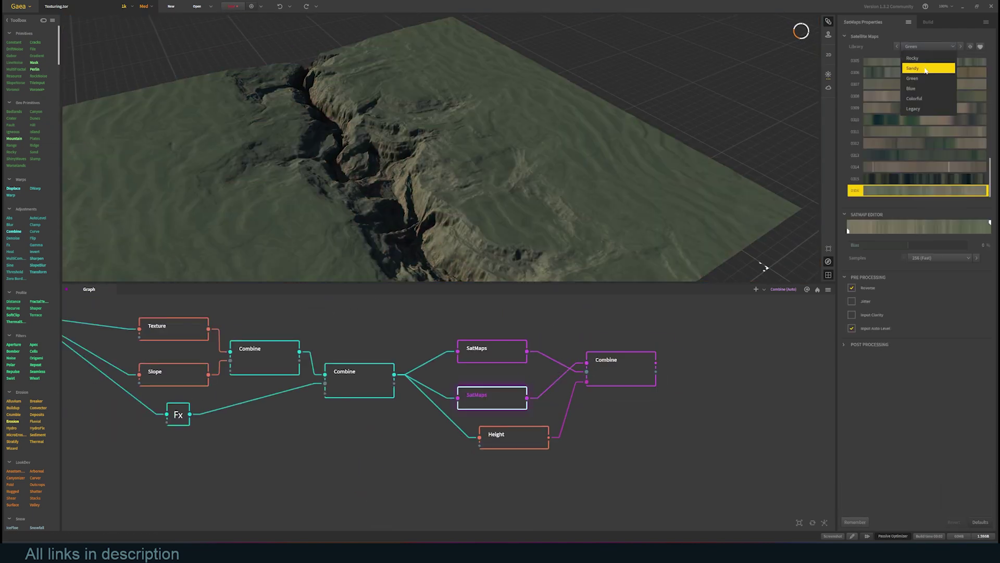
pyautogui.click(926, 69)
pyautogui.click(927, 120)
pyautogui.click(623, 369)
pyautogui.moveTo(458, 172); pyautogui.dragTo(568, 174)
pyautogui.click(502, 397)
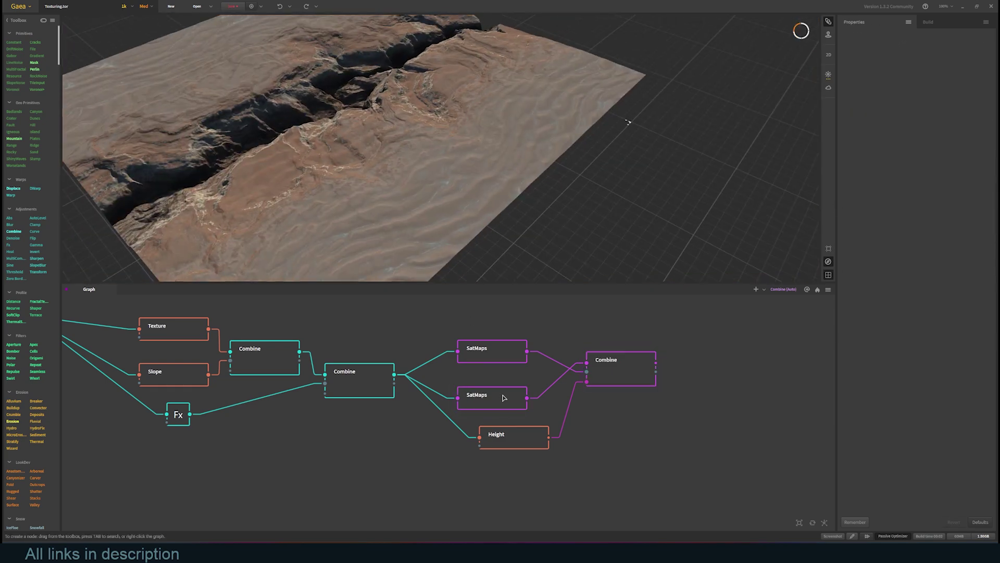
pyautogui.click(933, 134)
pyautogui.click(933, 121)
pyautogui.click(932, 110)
pyautogui.moveTo(406, 182); pyautogui.dragTo(588, 189)
# Step: Delete the unneeded node near the Canyon and Dunes sources and preview the base Combine
pyautogui.moveTo(165, 429); pyautogui.dragTo(646, 456, button='middle')
pyautogui.moveTo(312, 344); pyautogui.dragTo(221, 343)
pyautogui.click(398, 417)
pyautogui.press('Delete')
pyautogui.click(443, 349)
# Step: Feed a Mountain node into the base Combine's first input in place of the Canyon and preview the final colours
pyautogui.scroll(-4, 576, 457)
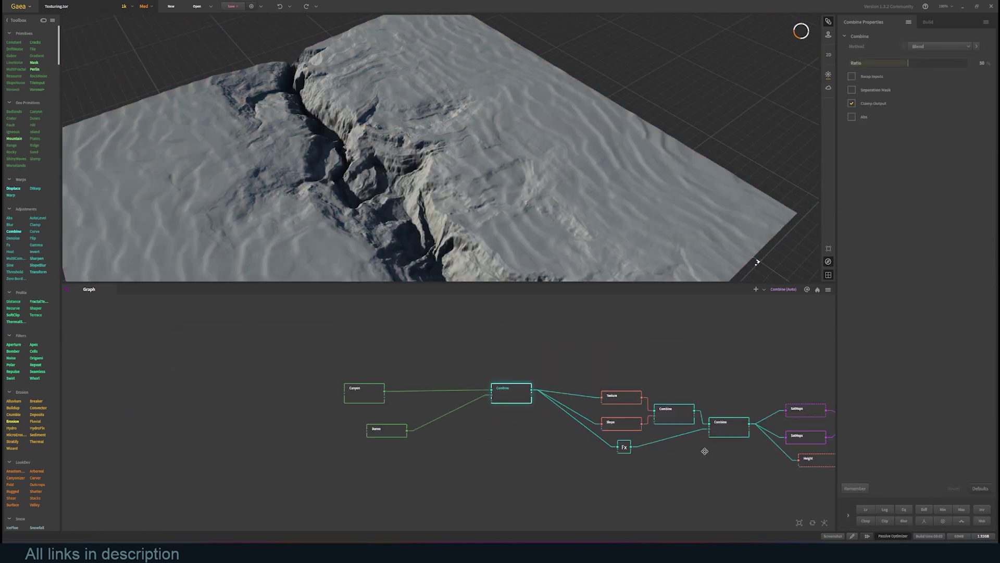
pyautogui.click(619, 415)
pyautogui.moveTo(705, 451); pyautogui.dragTo(550, 445, button='middle')
pyautogui.scroll(3, 234, 341)
pyautogui.moveTo(271, 329); pyautogui.dragTo(405, 384)
pyautogui.moveTo(629, 407); pyautogui.dragTo(333, 406, button='middle')
pyautogui.click(681, 429)
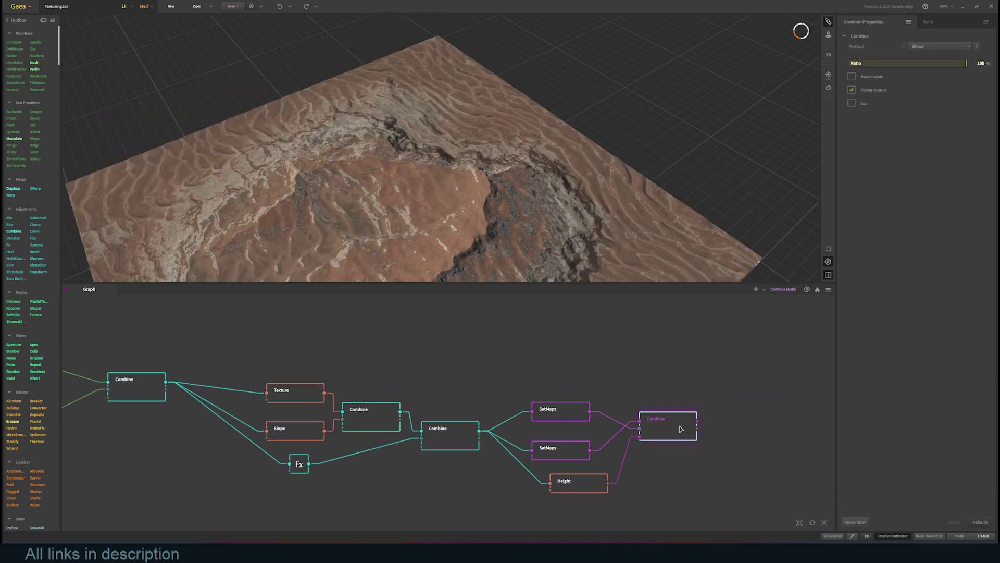
pyautogui.moveTo(370, 239); pyautogui.dragTo(388, 175)
# Step: Set the Mountain's Scale to 86%, turn on Bulky, and add the Shaper modifier with high Influence and a negative Shaper value
pyautogui.moveTo(171, 343); pyautogui.dragTo(505, 370, button='middle')
pyautogui.moveTo(761, 397); pyautogui.dragTo(442, 400, button='middle')
pyautogui.click(463, 387)
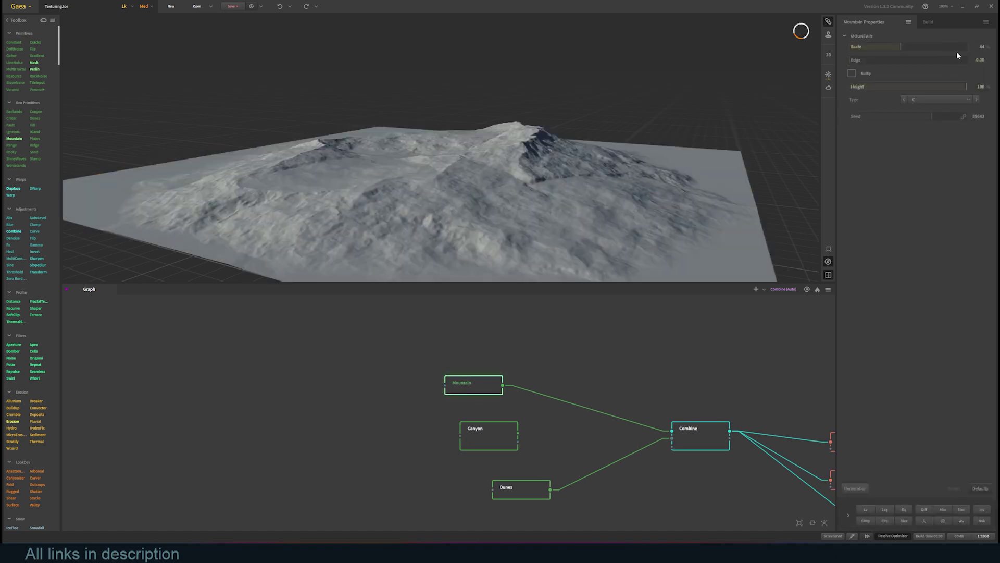
pyautogui.click(951, 47)
pyautogui.click(863, 75)
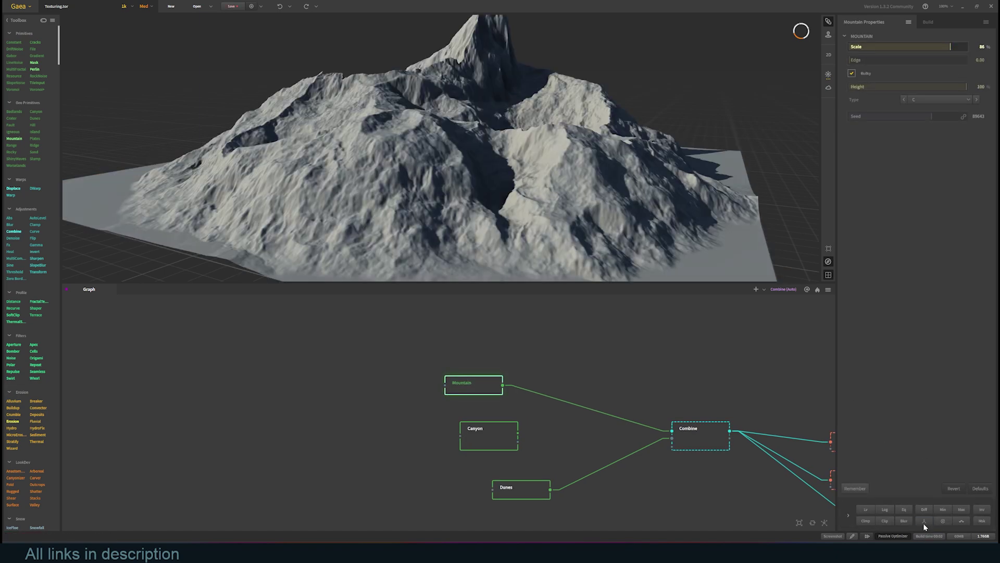
pyautogui.click(924, 522)
pyautogui.moveTo(871, 492); pyautogui.dragTo(900, 518)
# Step: Preview the final colour Combine on the reshaped mountain terrain
pyautogui.moveTo(737, 391); pyautogui.dragTo(425, 354, button='middle')
pyautogui.scroll(-2, 425, 355)
pyautogui.moveTo(720, 388); pyautogui.dragTo(531, 411, button='middle')
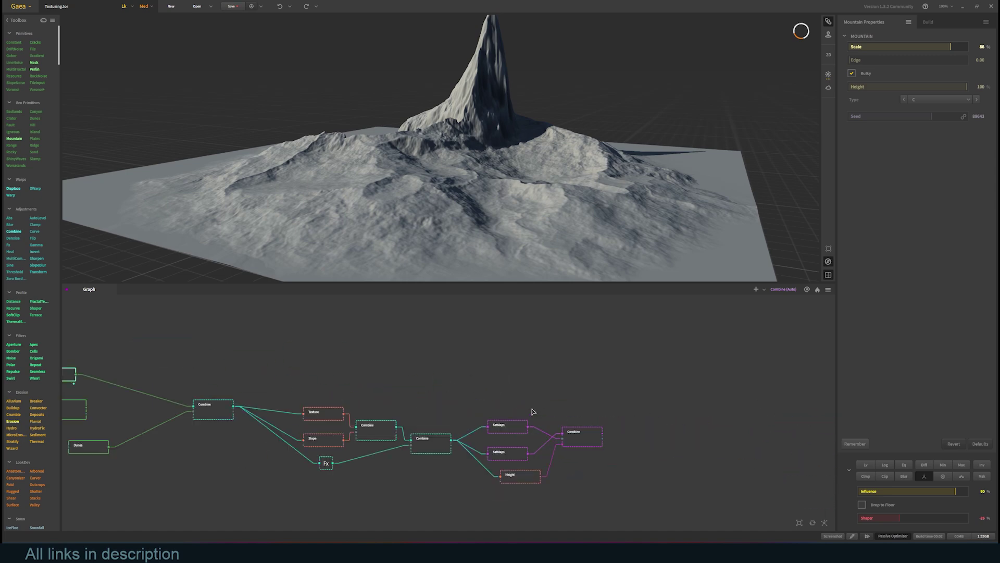
pyautogui.scroll(2, 531, 411)
pyautogui.click(594, 443)
pyautogui.moveTo(646, 230)
pyautogui.mouseDown()
pyautogui.moveTo(549, 212)
pyautogui.moveTo(644, 218)
pyautogui.mouseUp()
# Step: Connect the Canyon to the base Combine's second input in place of the Dunes and preview the blended terrain
pyautogui.moveTo(156, 355); pyautogui.dragTo(283, 354, button='middle')
pyautogui.scroll(2, 540, 425)
pyautogui.moveTo(540, 425); pyautogui.dragTo(428, 390, button='middle')
pyautogui.moveTo(296, 390); pyautogui.dragTo(517, 398)
pyautogui.click(541, 396)
pyautogui.moveTo(532, 253); pyautogui.dragTo(541, 205)
pyautogui.moveTo(156, 317); pyautogui.dragTo(574, 380, button='middle')
pyautogui.moveTo(725, 362); pyautogui.dragTo(445, 380, button='middle')
pyautogui.moveTo(776, 484); pyautogui.dragTo(425, 402, button='middle')
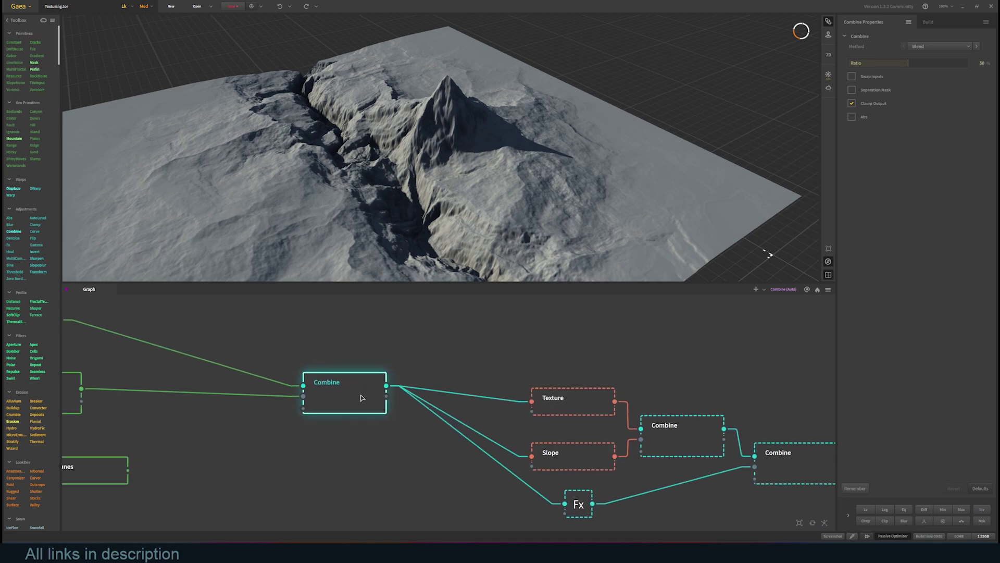
# Step: Preview the final colour Combine on the blended mountain and canyon terrain
pyautogui.scroll(-1, 651, 435)
pyautogui.moveTo(665, 433); pyautogui.dragTo(500, 412, button='middle')
pyautogui.scroll(-3, 502, 432)
pyautogui.click(714, 434)
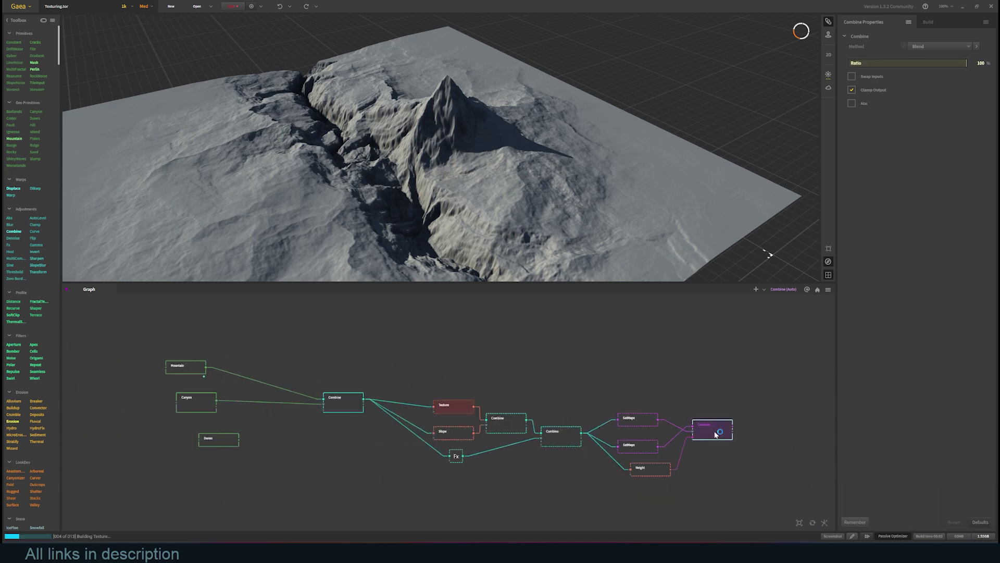
pyautogui.moveTo(392, 357); pyautogui.dragTo(401, 353, button='middle')
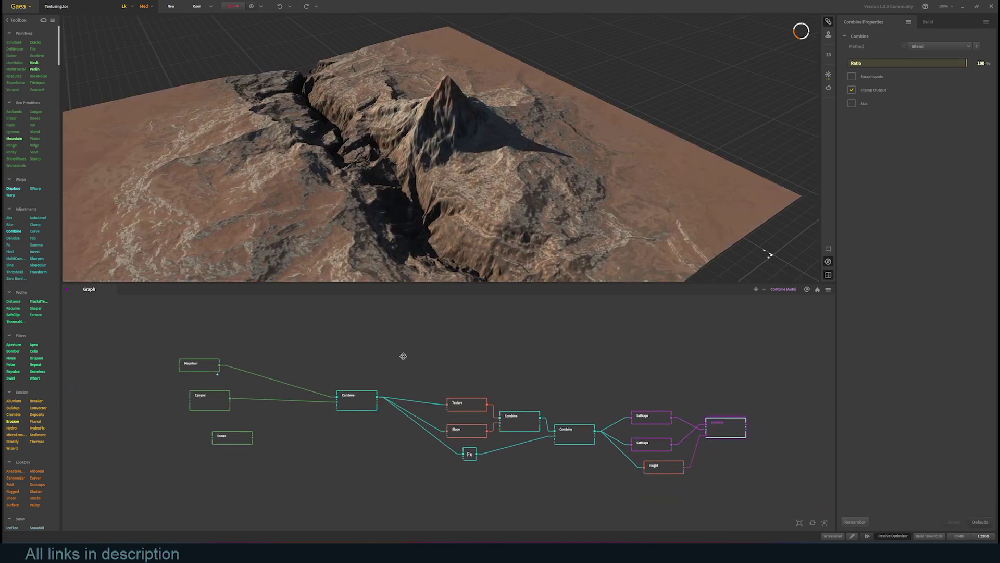
# Step: Add a Wizard erosion node fed by the base Combine and connect its output to the Texture, Slope and Fx nodes
pyautogui.scroll(3, 406, 352)
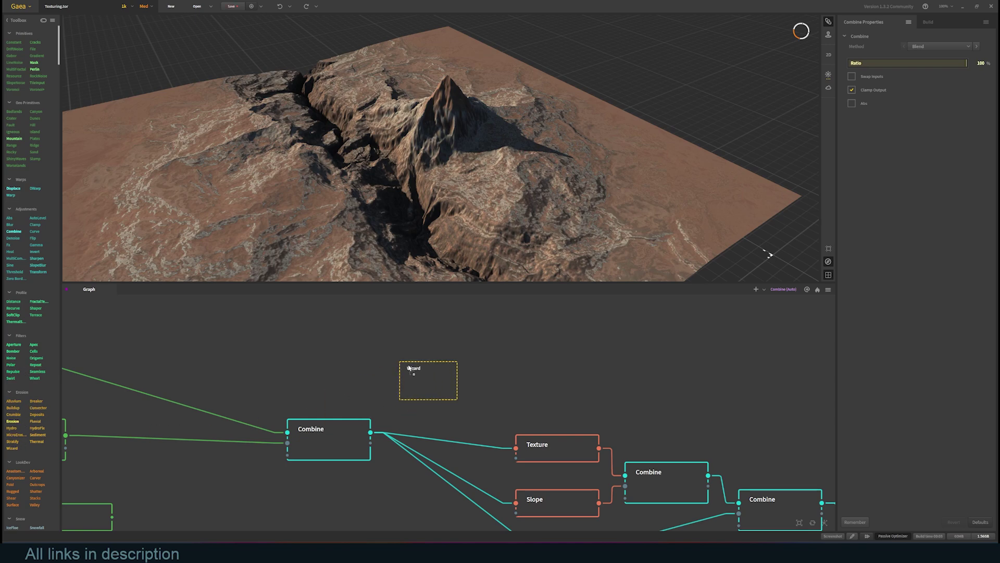
pyautogui.click(409, 368)
pyautogui.moveTo(380, 439); pyautogui.dragTo(358, 398, button='middle')
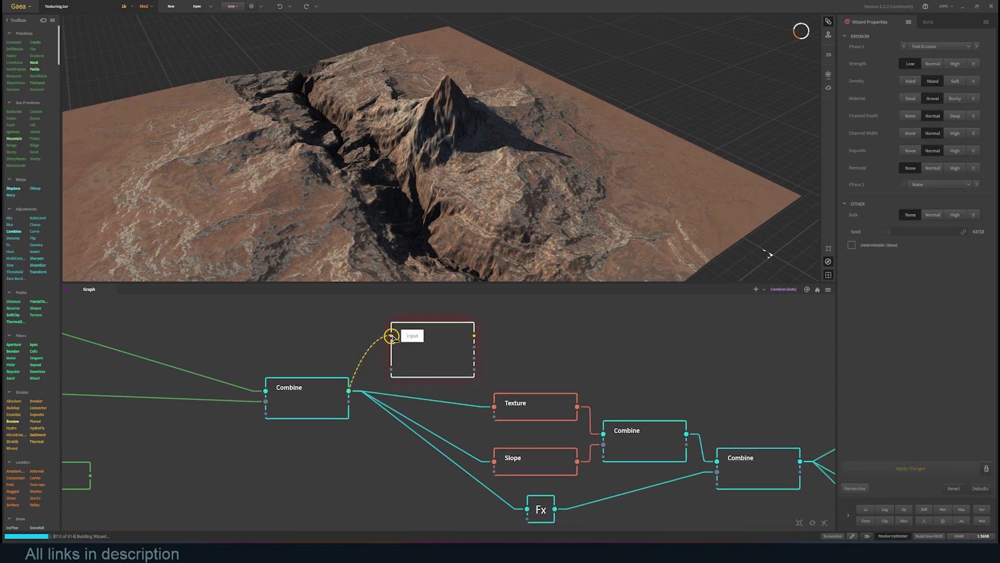
pyautogui.moveTo(392, 337); pyautogui.dragTo(391, 336)
pyautogui.moveTo(474, 335); pyautogui.dragTo(494, 407)
pyautogui.moveTo(434, 347); pyautogui.dragTo(495, 462)
pyautogui.moveTo(456, 335); pyautogui.dragTo(527, 508)
pyautogui.scroll(-3, 410, 436)
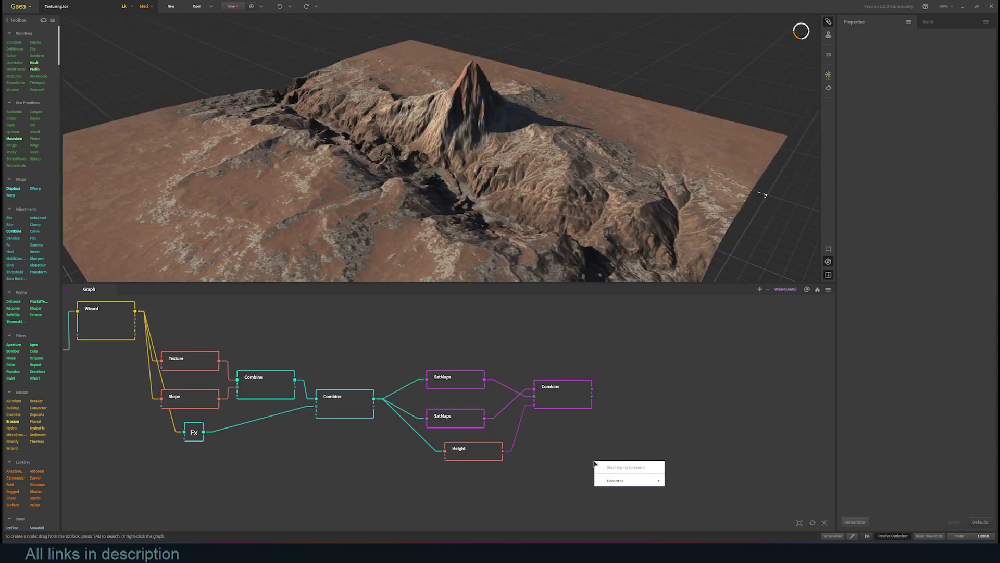
# Step: Add a Mesher node, try it on the colour Combine, and connect it to the terrain Combine that feeds the SatMaps
pyautogui.write('mesh')
pyautogui.press('Return')
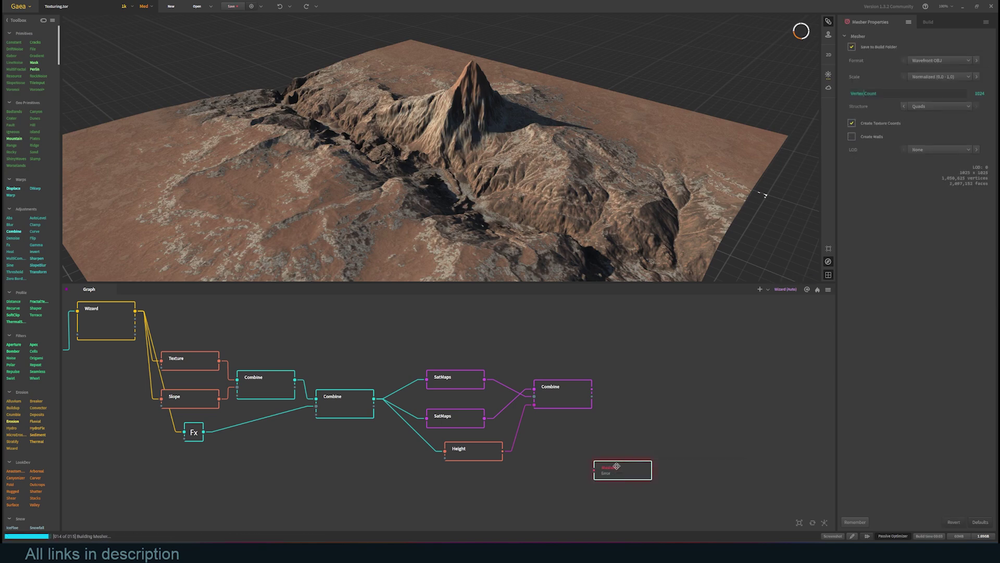
pyautogui.moveTo(617, 465); pyautogui.dragTo(628, 418)
pyautogui.rightClick(631, 417)
pyautogui.moveTo(592, 389); pyautogui.dragTo(612, 402)
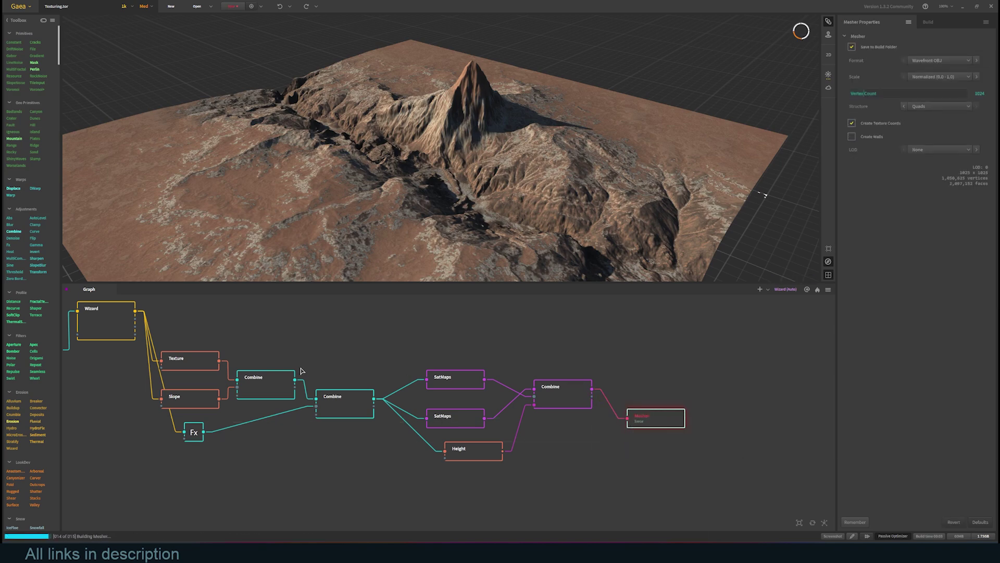
pyautogui.moveTo(373, 401); pyautogui.dragTo(462, 479)
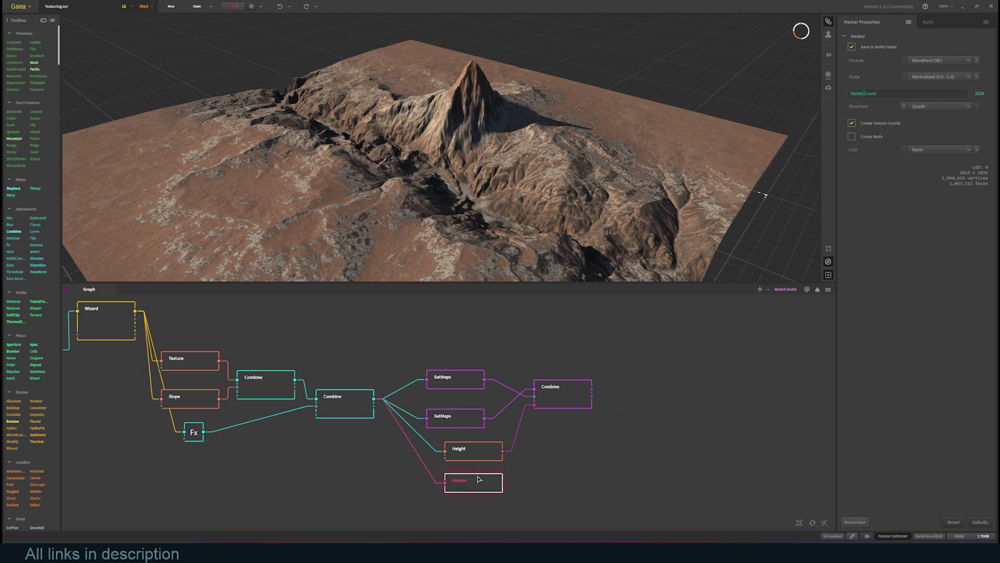
pyautogui.click(584, 473)
# Step: Set the Mesher's Vertex Count to 1537 and keep its LOD at None
pyautogui.click(475, 481)
pyautogui.moveTo(651, 365); pyautogui.dragTo(640, 363)
pyautogui.click(476, 477)
pyautogui.click(940, 151)
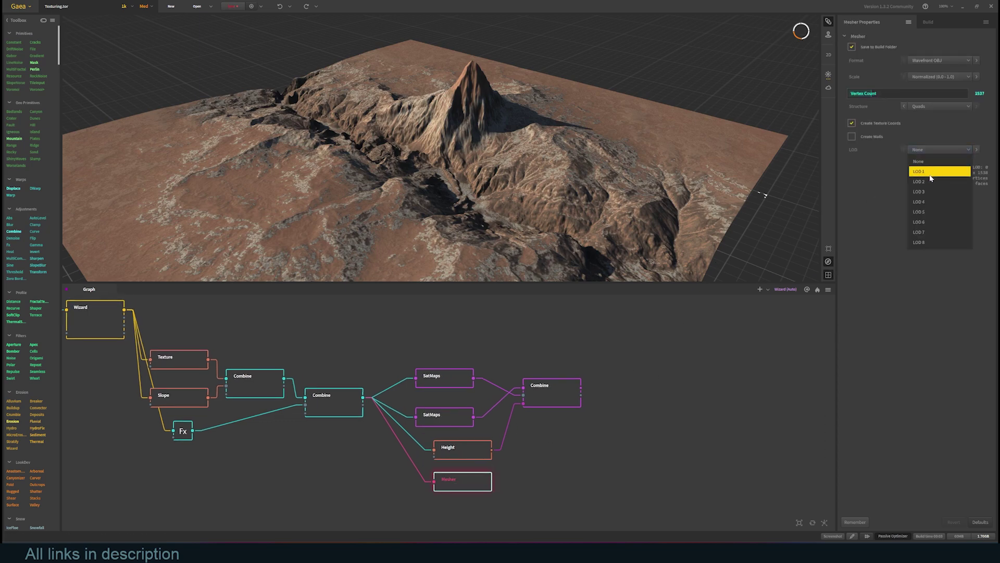
pyautogui.click(941, 161)
pyautogui.click(713, 337)
# Step: Mark the final colour Combine for export as diffuse and open the build settings
pyautogui.scroll(1, 453, 350)
pyautogui.moveTo(453, 351); pyautogui.dragTo(468, 372)
pyautogui.scroll(-2, 432, 368)
pyautogui.scroll(2, 468, 372)
pyautogui.click(584, 385)
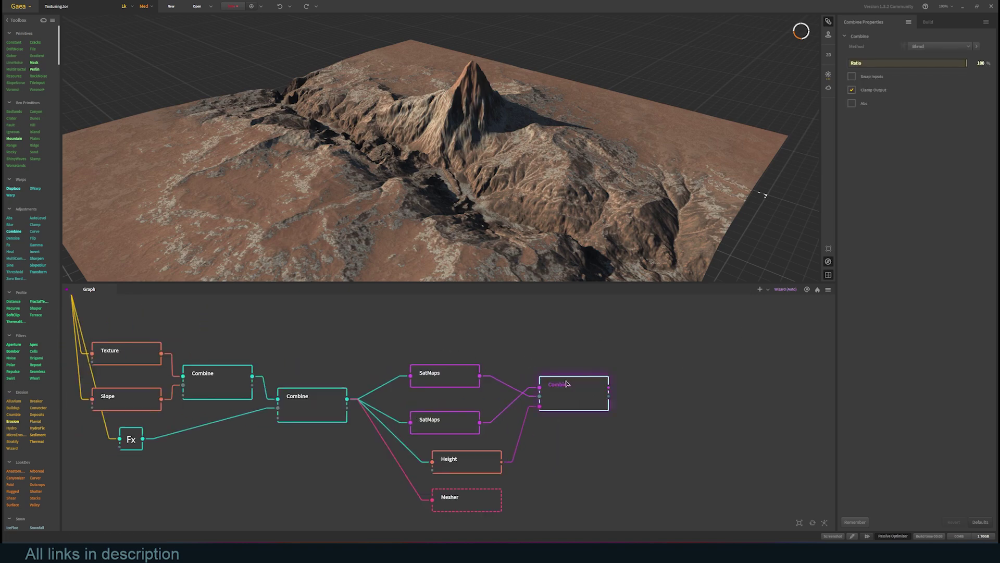
pyautogui.rightClick(567, 384)
pyautogui.click(590, 258)
pyautogui.click(930, 22)
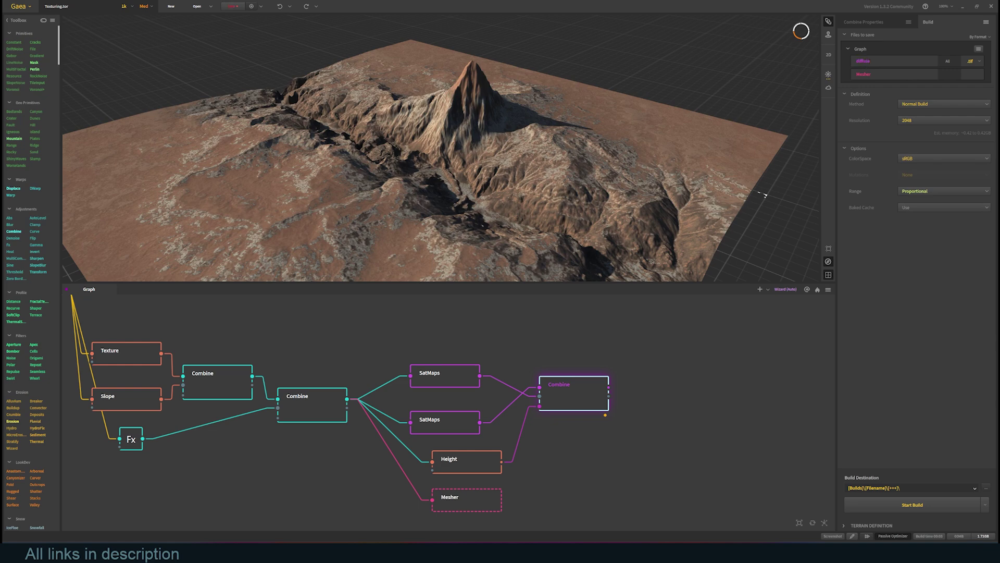
# Step: Mark both SatMaps and the Height node for export, named rock, green and Height_mask
pyautogui.click(434, 378)
pyautogui.click(576, 391)
pyautogui.click(449, 417)
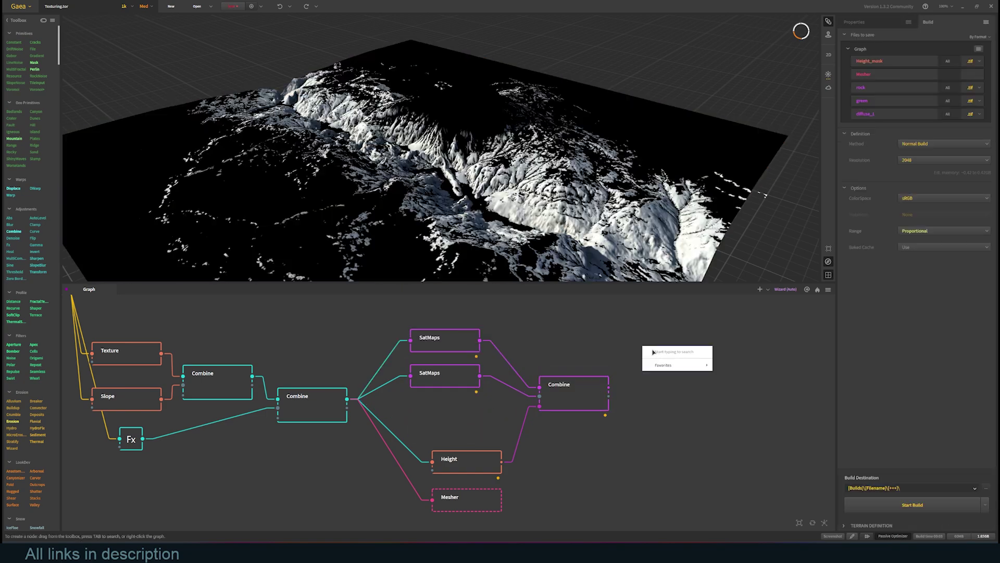
# Step: Add a Normal Map node fed by the terrain Combine, and mark it, the Details node and the Mesher for export
pyautogui.write('norm')
pyautogui.click(683, 370)
pyautogui.moveTo(479, 340); pyautogui.dragTo(599, 350)
pyautogui.moveTo(573, 393); pyautogui.dragTo(627, 403)
pyautogui.moveTo(347, 399); pyautogui.dragTo(558, 341)
pyautogui.click(591, 342)
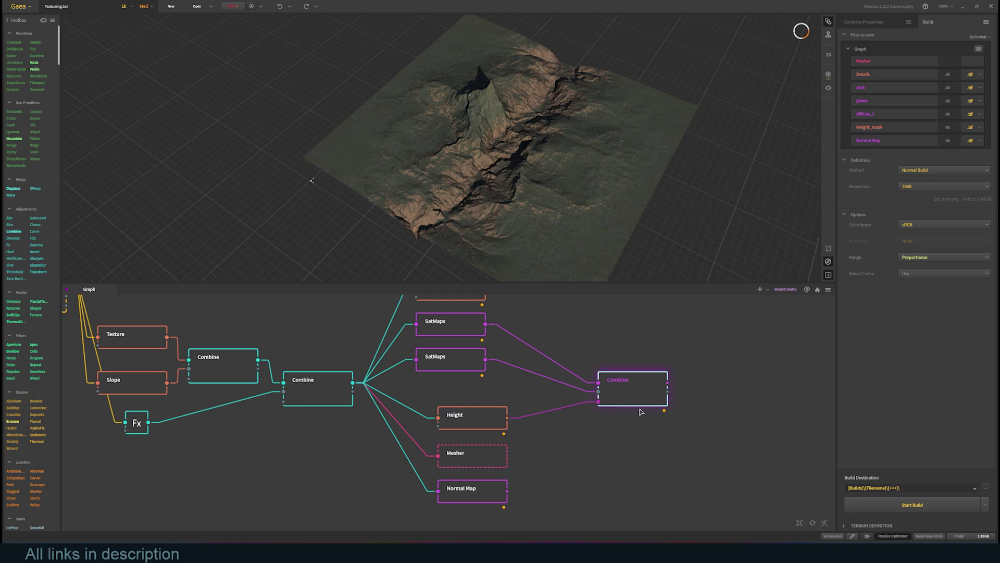
pyautogui.rightClick(479, 452)
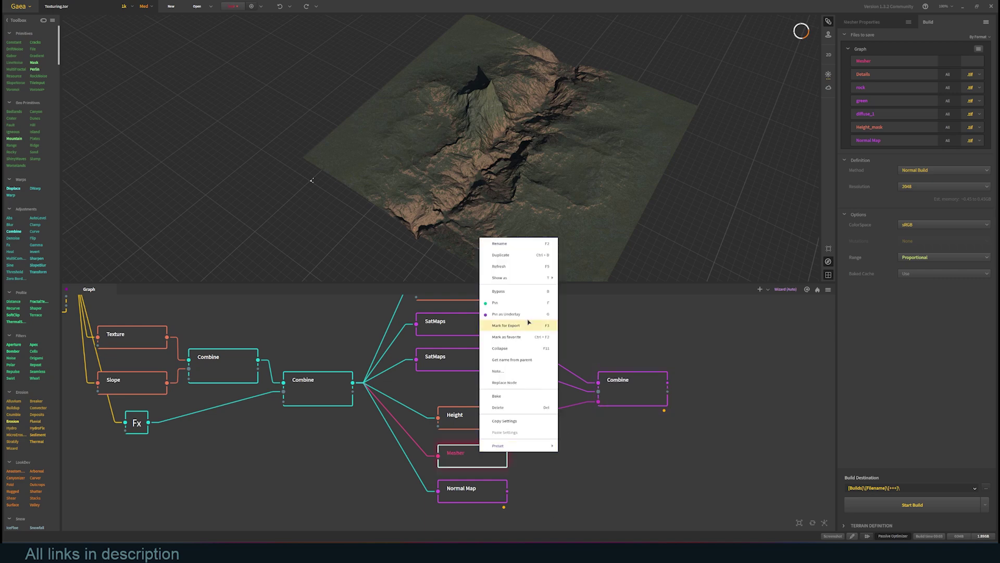
pyautogui.click(526, 325)
# Step: Set the build destination to a new folder named 4 inside Documents\Gaea and start the build at 1024 resolution
pyautogui.click(985, 488)
pyautogui.click(58, 37)
pyautogui.write('4')
pyautogui.press('Return')
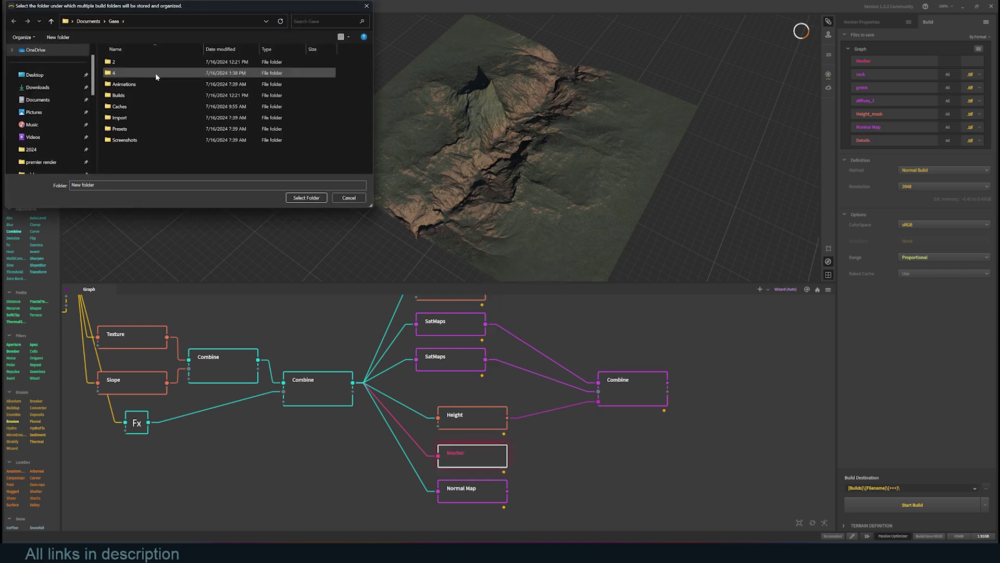
pyautogui.click(306, 197)
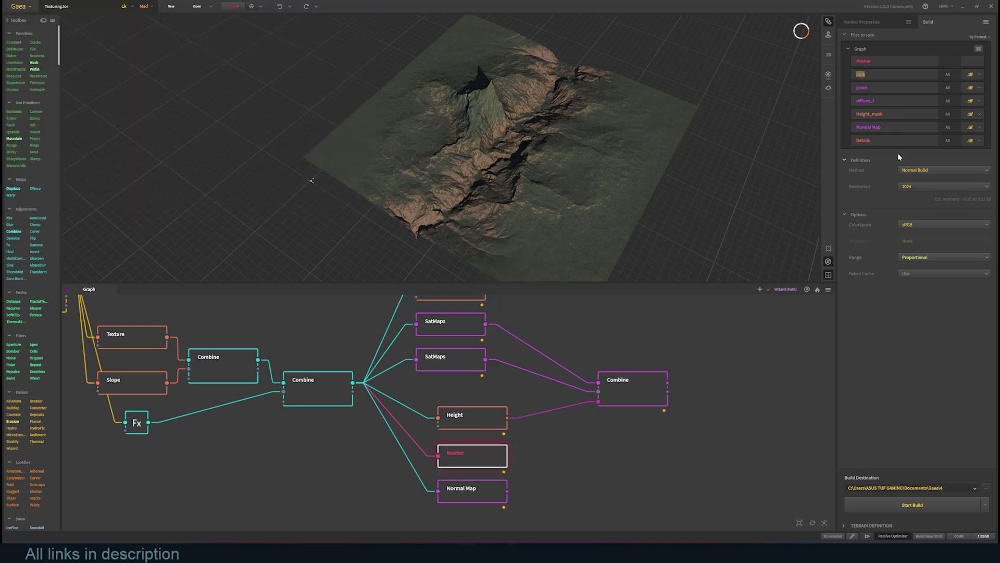
pyautogui.click(943, 508)
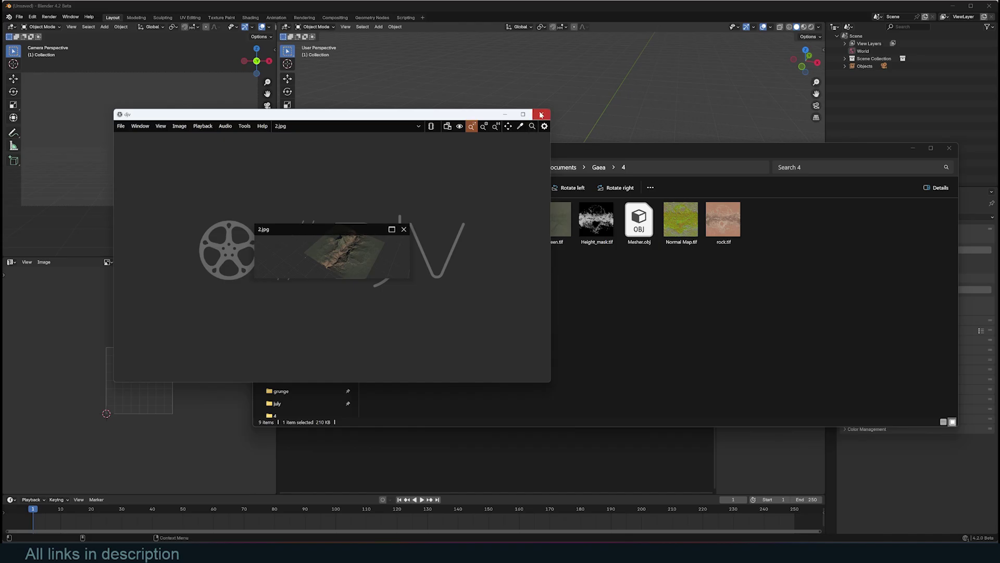
# Step: Switch to File Explorer and look through the exported texture images in folder 4, starting with Details.tif
pyautogui.click(542, 114)
pyautogui.doubleClick(477, 215)
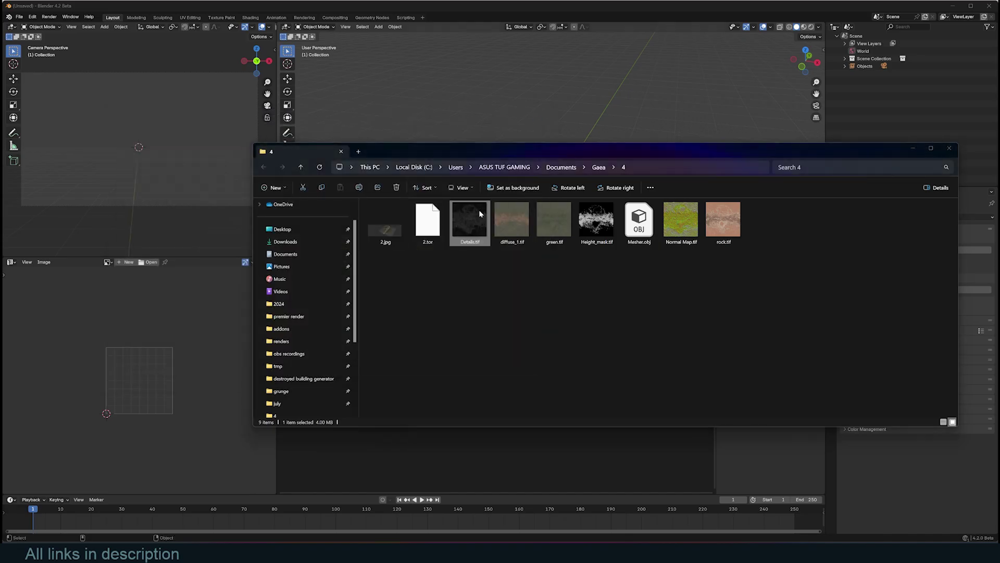
pyautogui.press('Right')
pyautogui.press('Right')
pyautogui.press('Right')
pyautogui.press('Right')
pyautogui.press('Right')
pyautogui.press('Right')
pyautogui.press('Right')
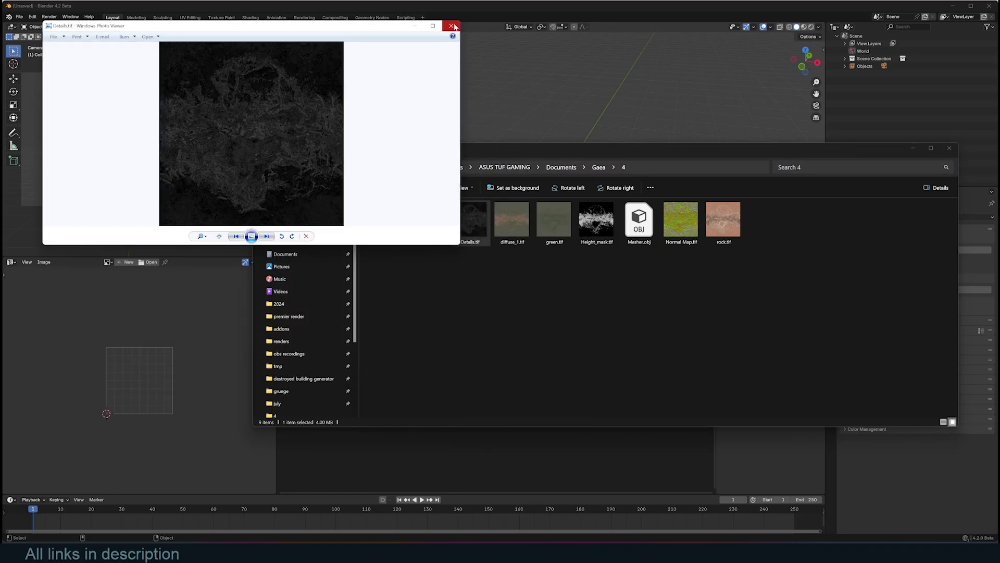